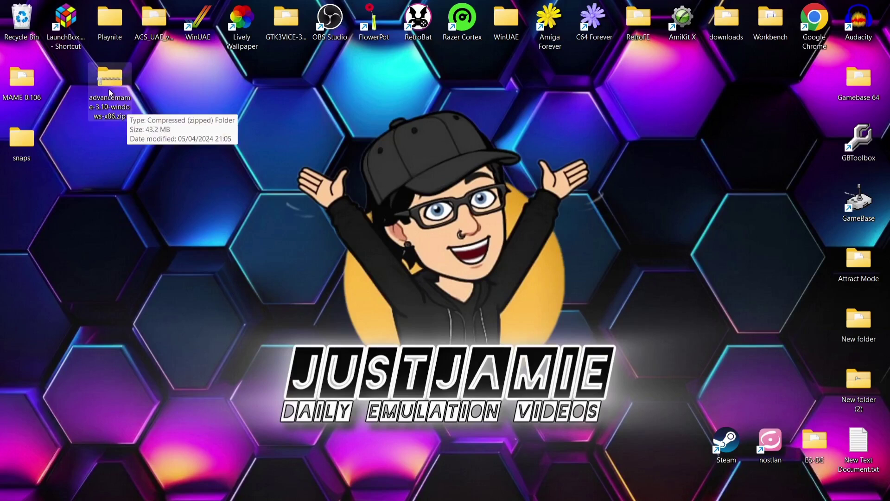
Move the advancemame-3.10-windows-x86.zip to mid-desktop and open it to view its contents.
drag(110, 93, 349, 152)
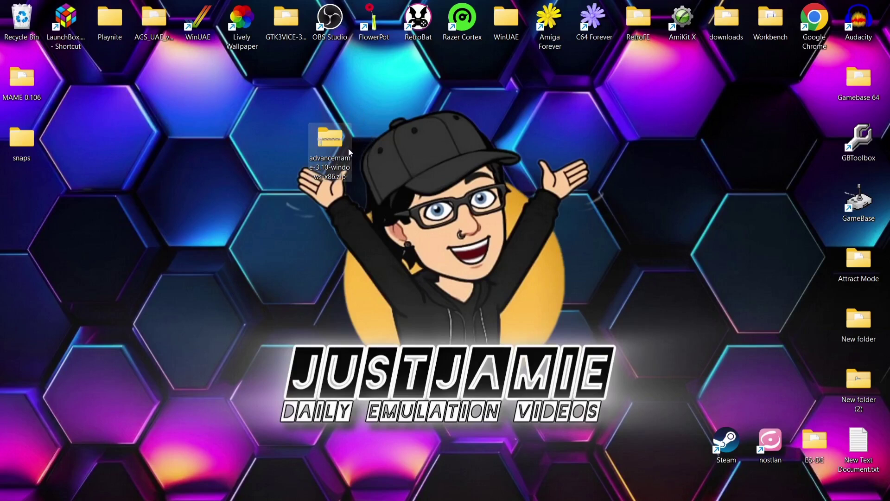
right_click(337, 146)
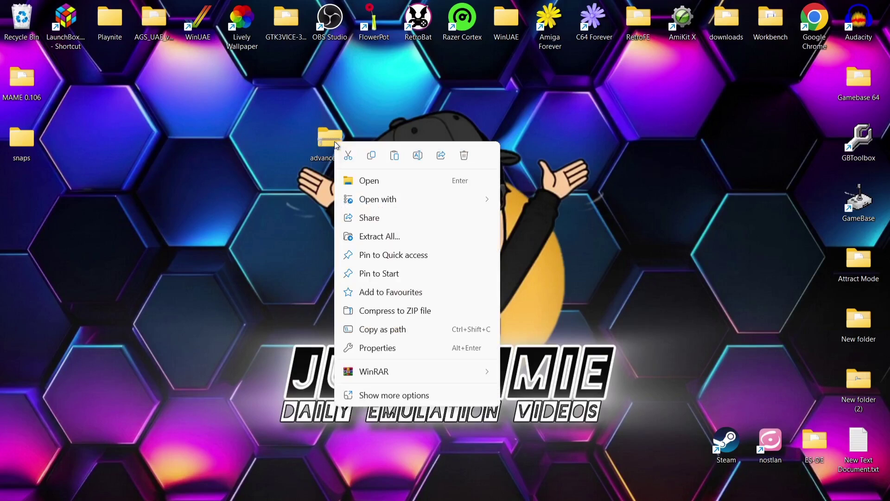
click(376, 177)
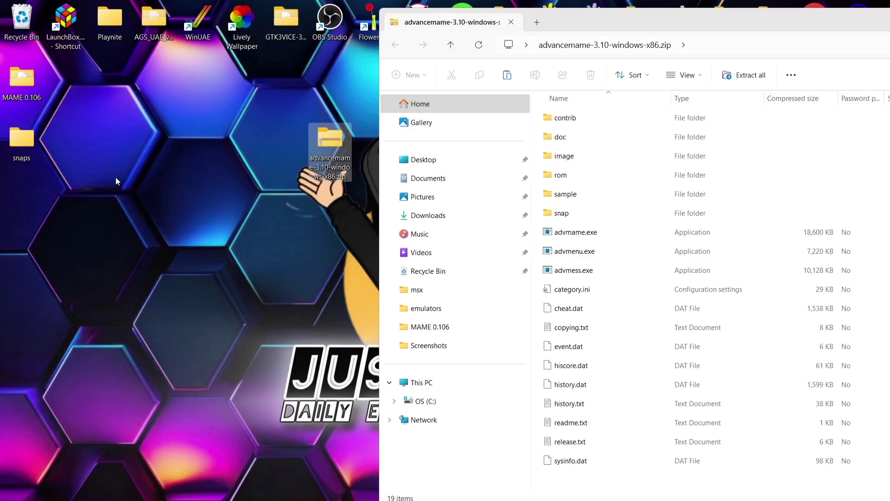
Create a new desktop folder named AdvanceMame.
right_click(116, 178)
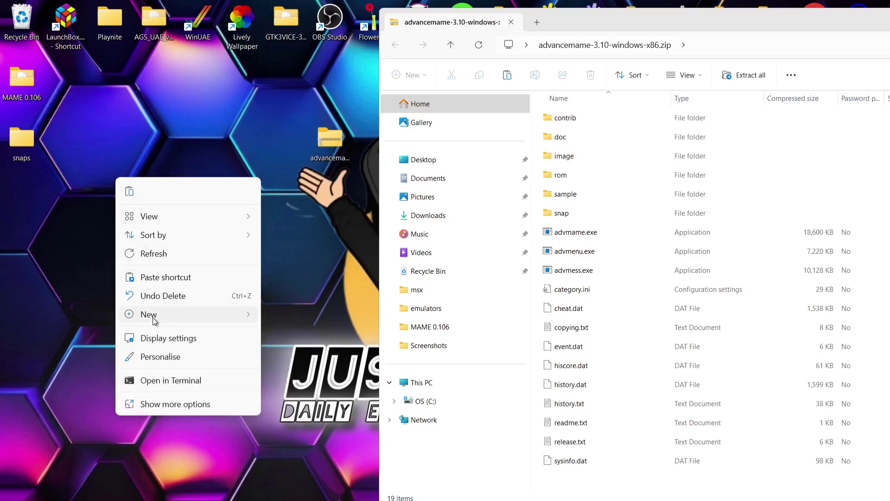
mouse_move(154, 319)
click(329, 314)
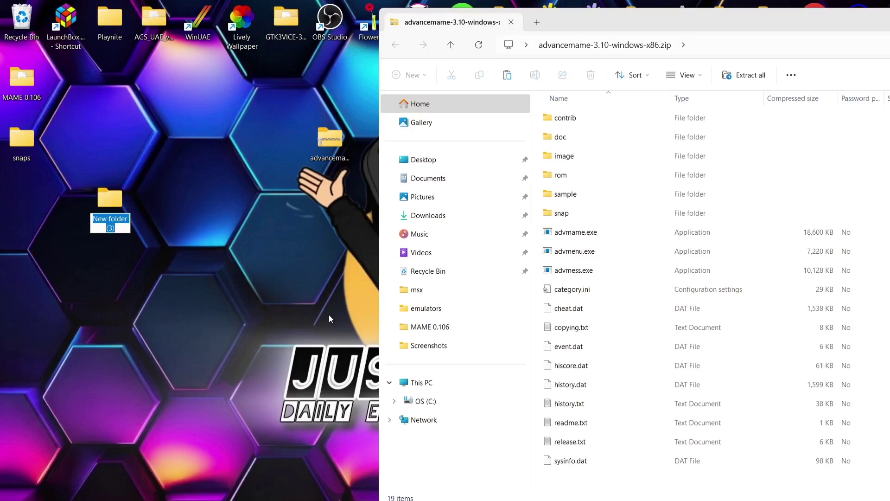
text(Advance)
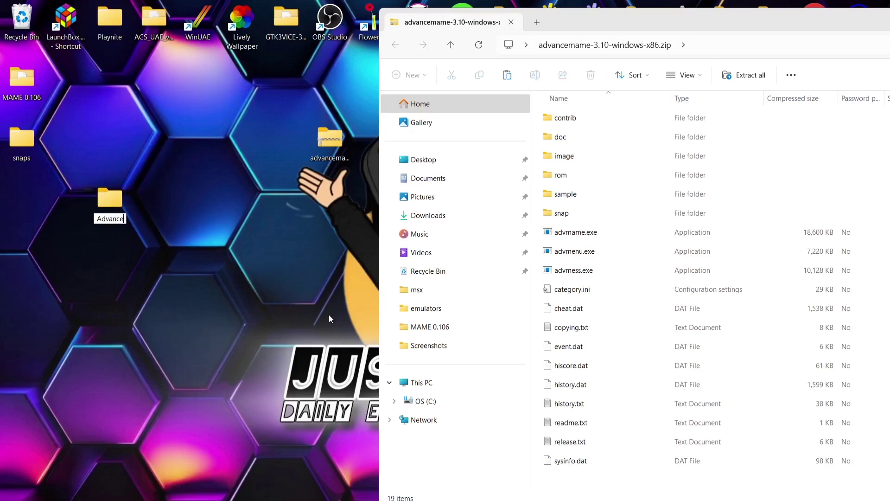
text(Mame)
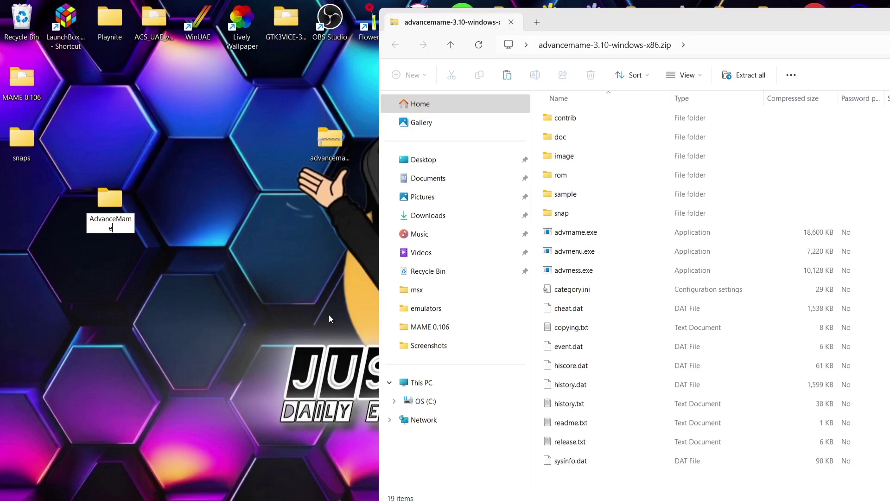
key(Return)
Drag all the zip's files into the AdvanceMame folder, then close the zip window.
drag(573, 474, 112, 204)
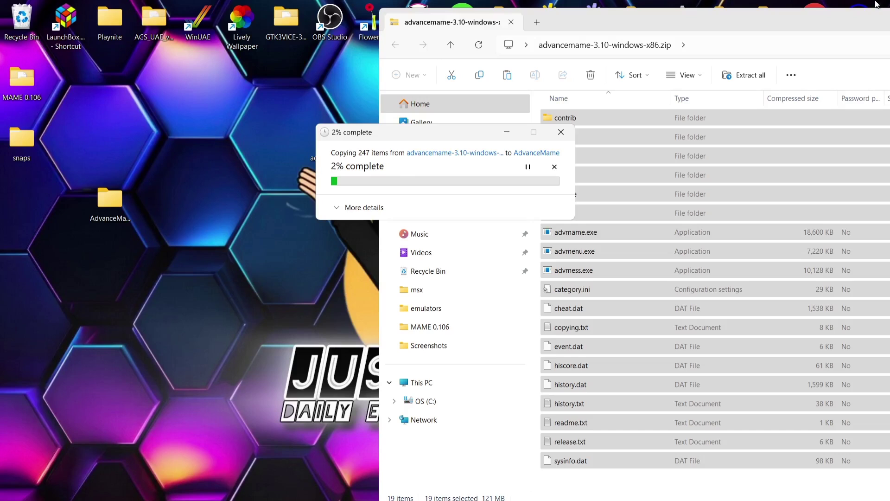
drag(845, 15, 496, 26)
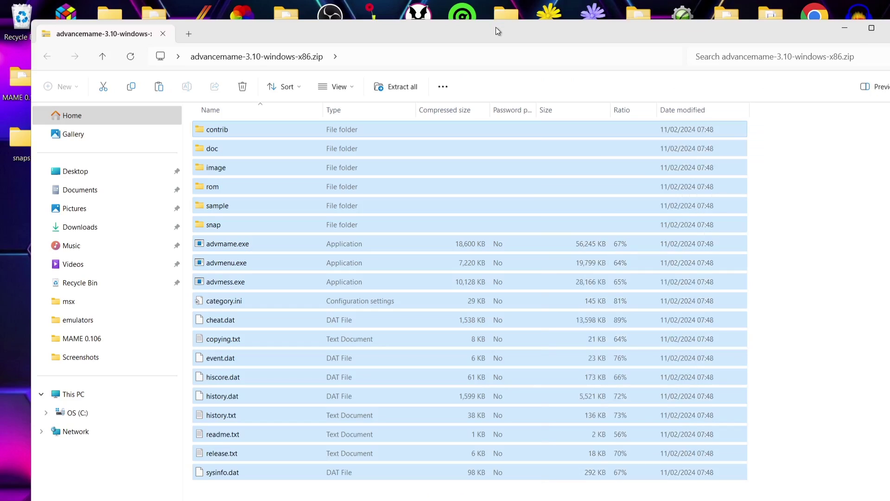
click(886, 31)
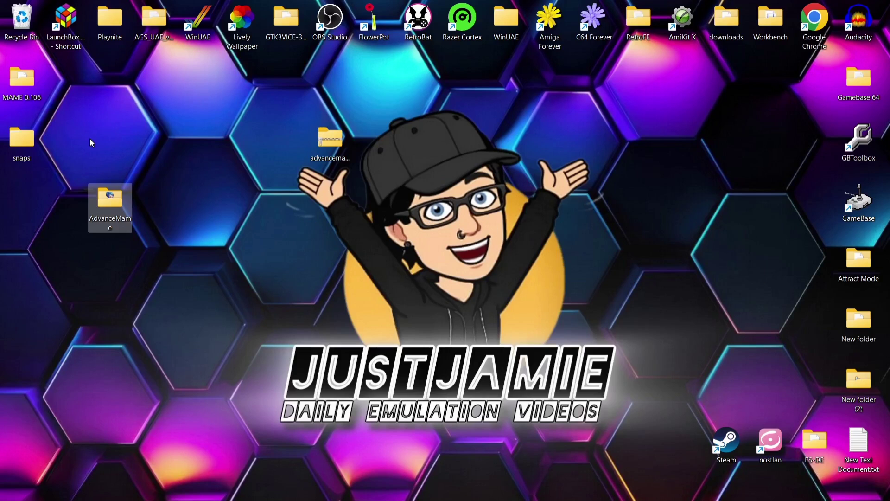
Open the AdvanceMame folder and run advmenu.exe past the SmartScreen warning.
double_click(115, 205)
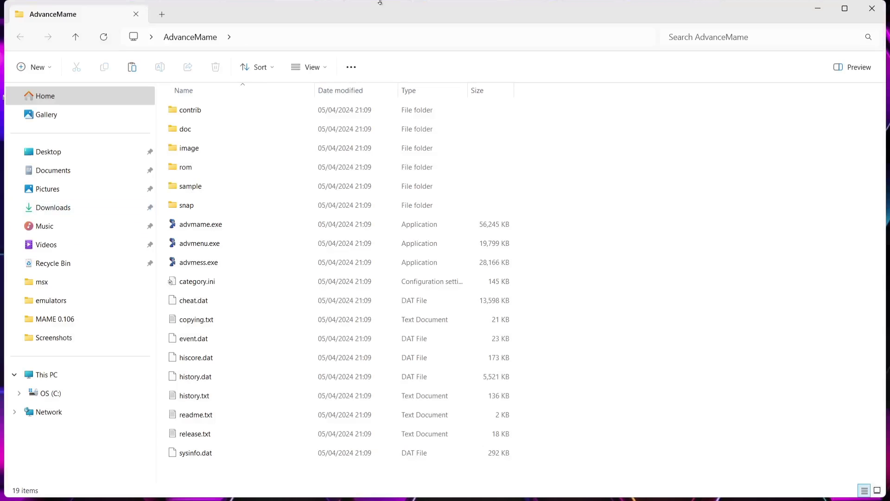
drag(367, 12, 464, 27)
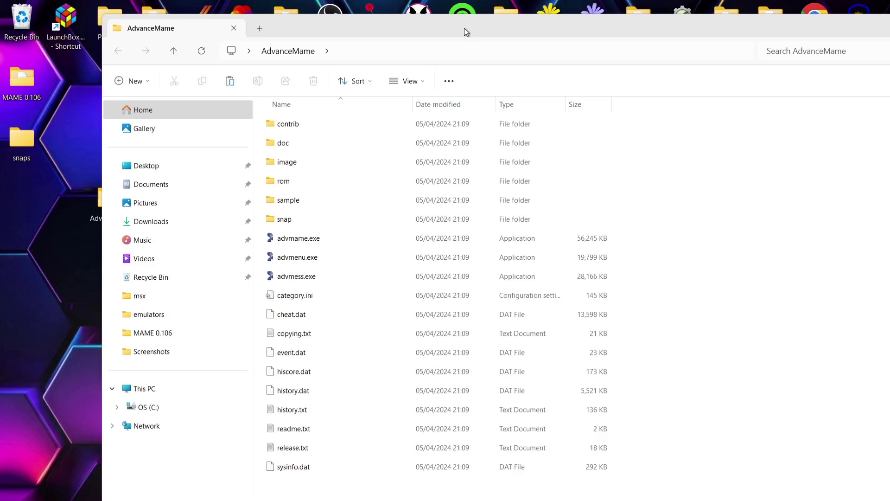
drag(379, 26, 481, 38)
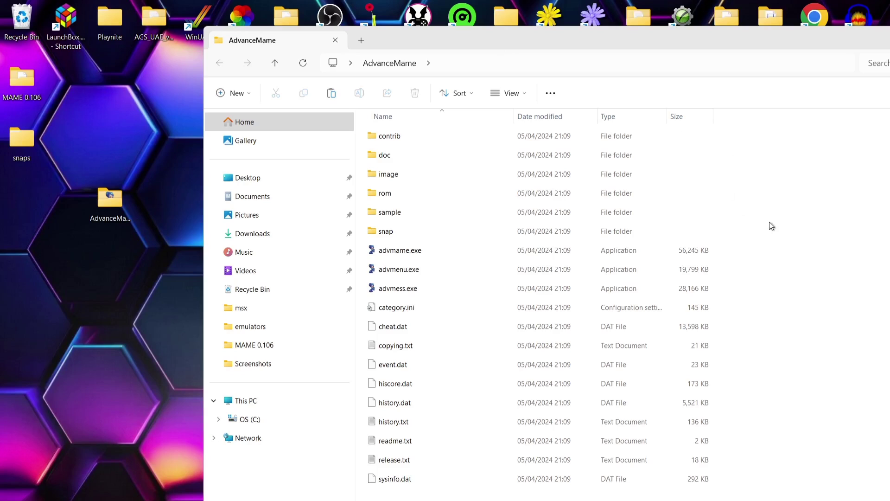
double_click(419, 270)
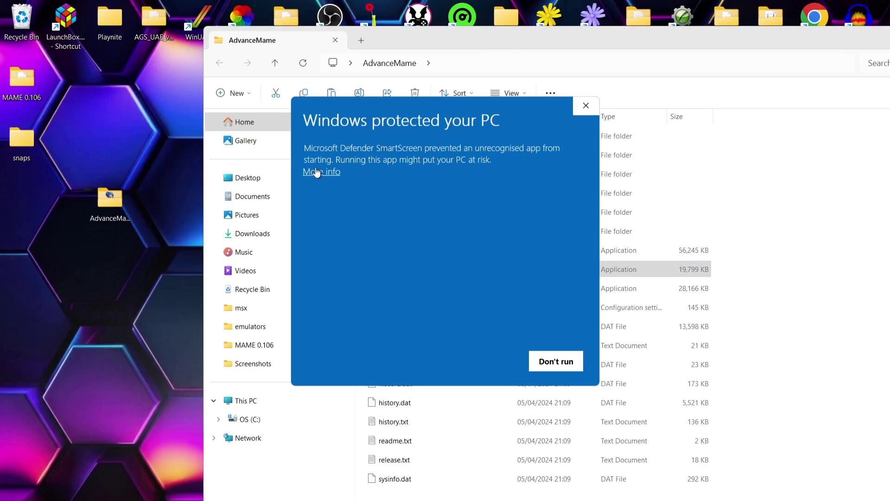
click(319, 173)
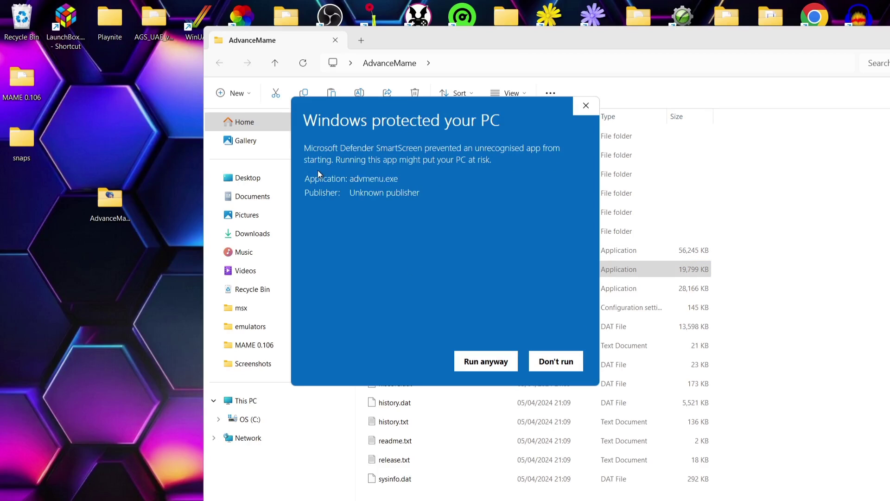
click(481, 367)
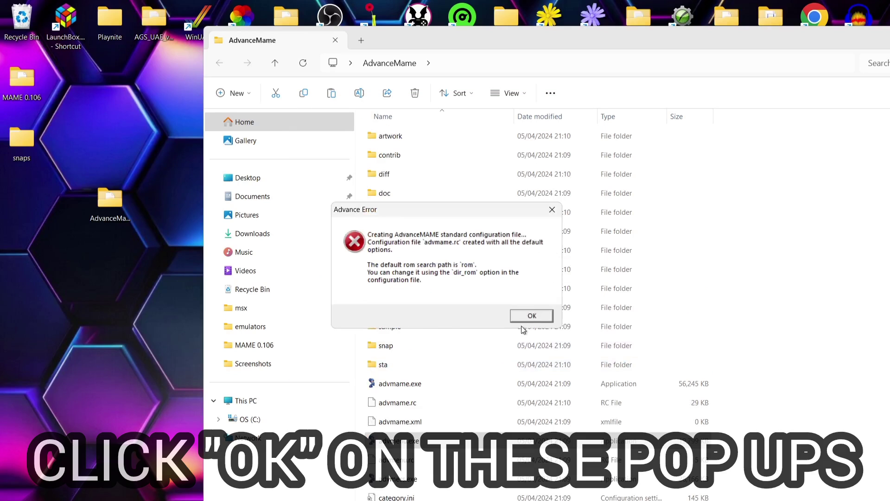
Accept the AdvanceMAME, AdvanceMESS and AdvanceMENU configuration notices and the added-emulators message.
click(532, 316)
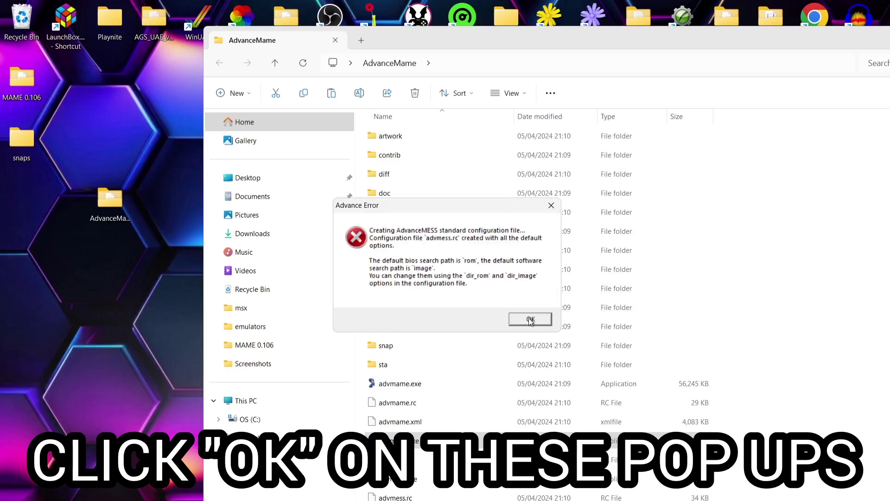
click(531, 320)
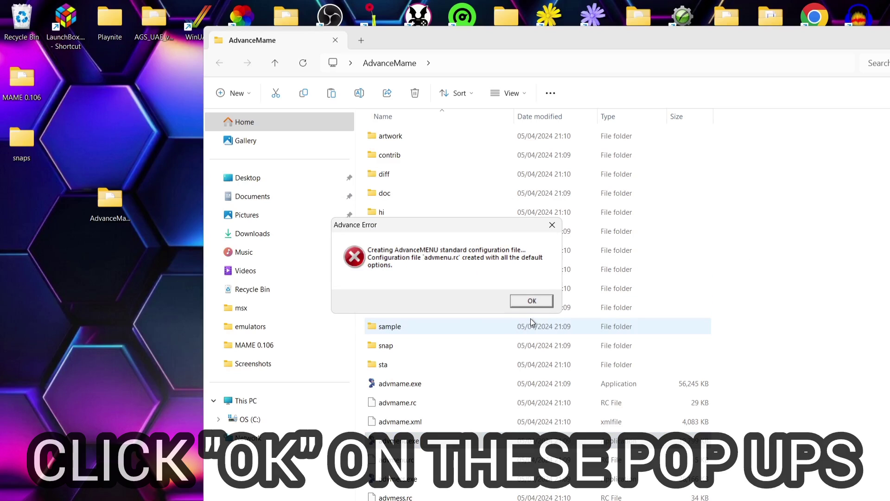
click(518, 300)
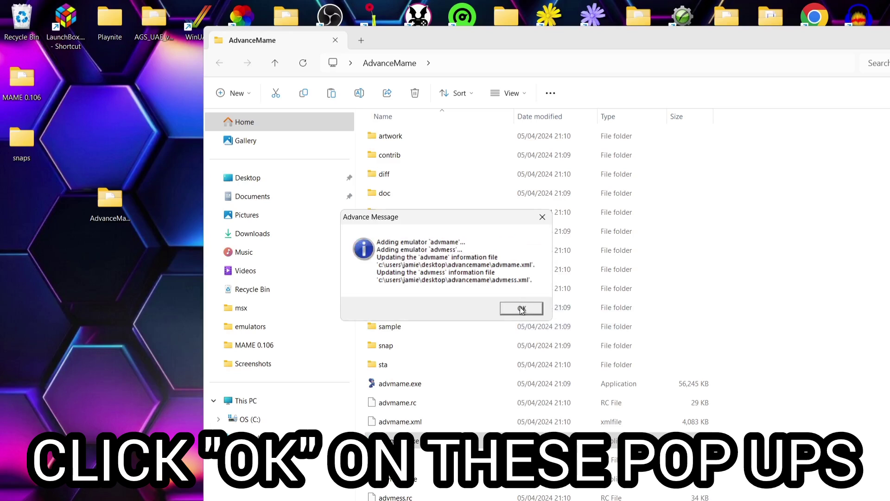
click(522, 308)
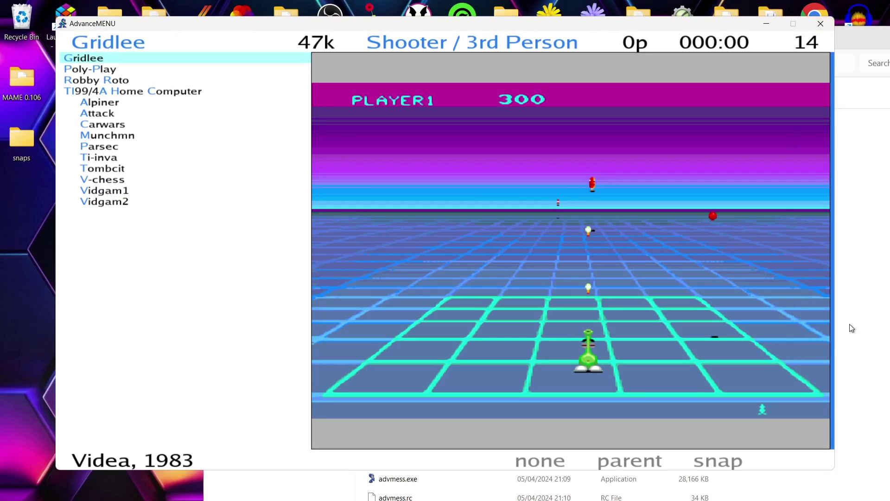
Exit AdvanceMENU with Escape, leaving the AdvanceMame folder showing.
key(Escape)
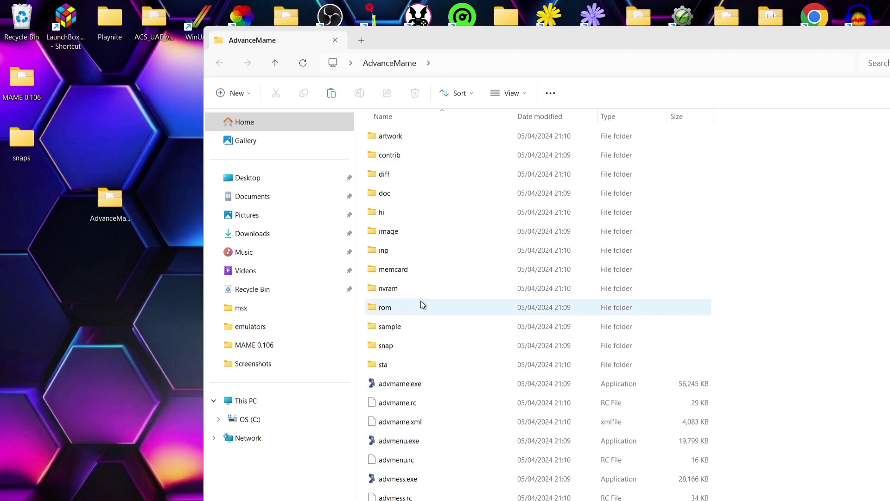
Copy all 6,167 ROM zips from MAME 0.106\rom and paste them into AdvanceMame\rom.
double_click(409, 308)
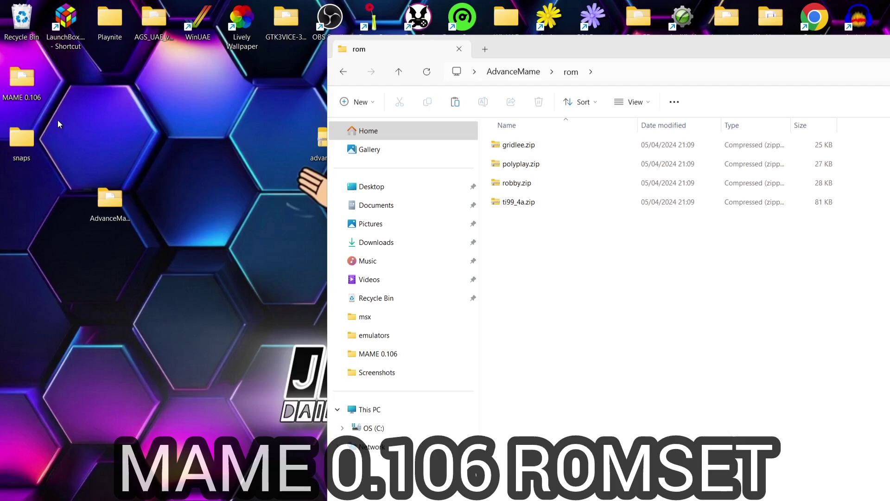
double_click(22, 75)
double_click(238, 110)
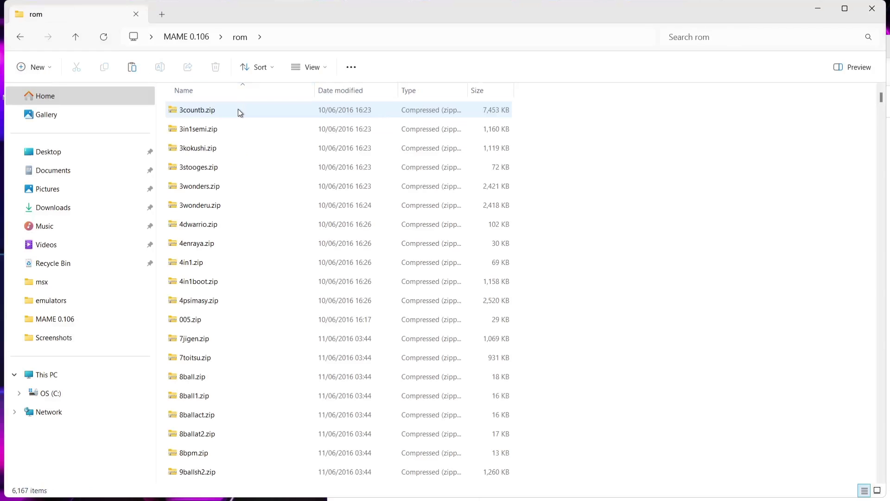
click(438, 149)
key(ctrl+a)
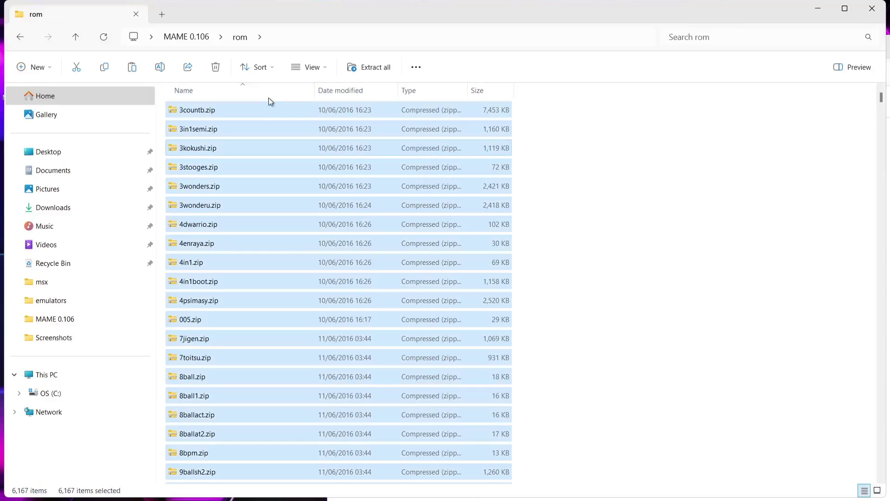
right_click(205, 107)
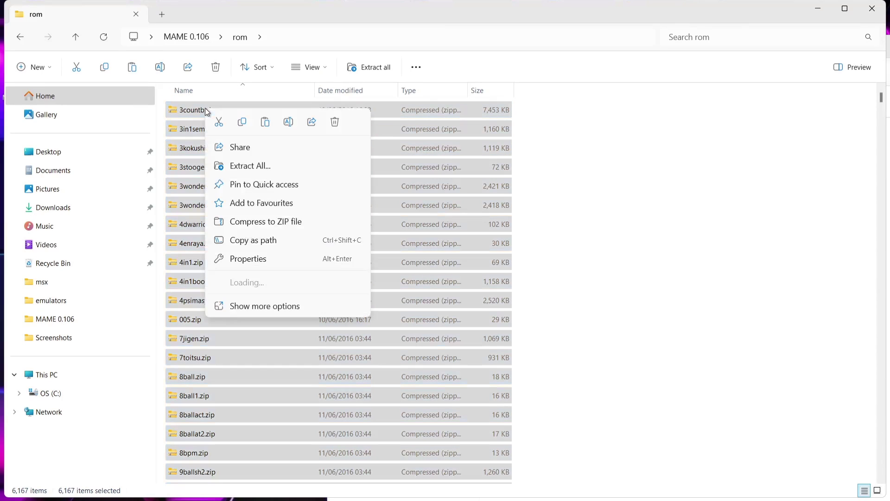
click(242, 123)
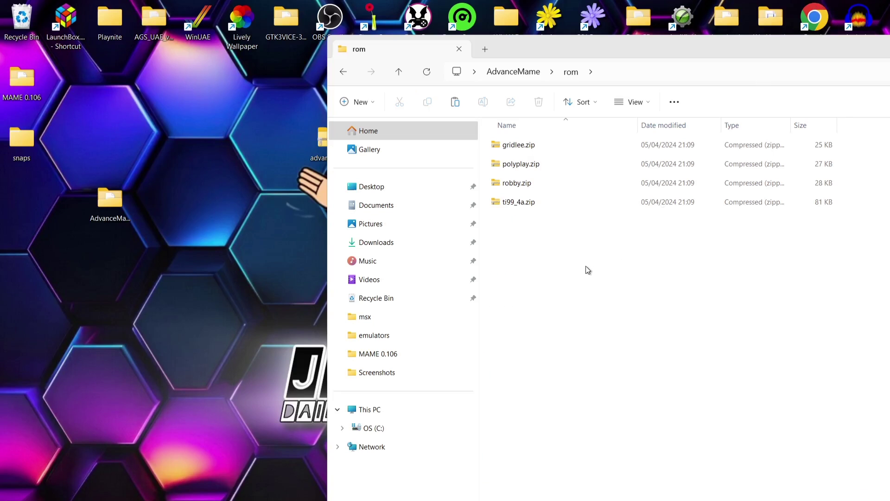
right_click(588, 270)
click(599, 281)
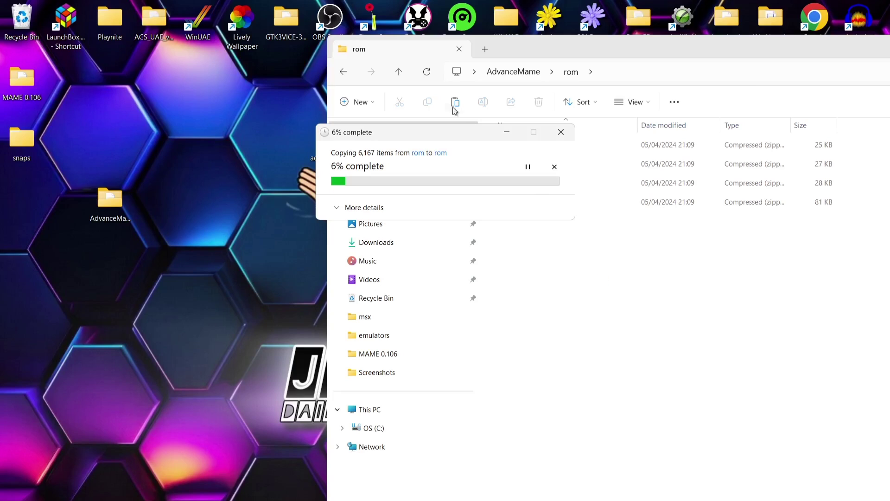
Open AdvanceMame's sample folder and the MAME 0.106 sample folder.
click(344, 72)
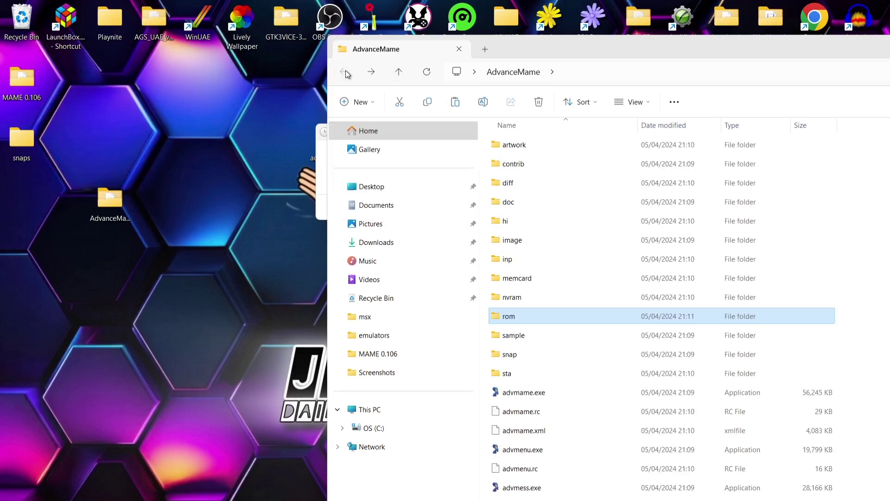
click(533, 338)
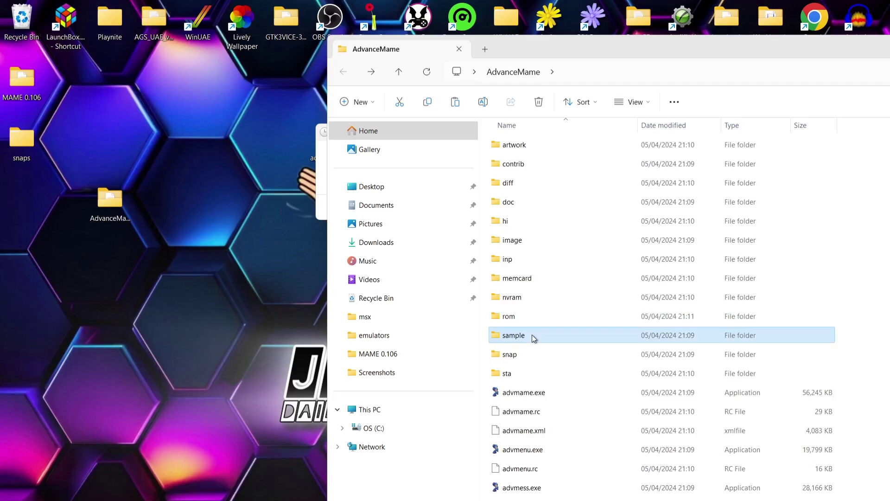
double_click(533, 338)
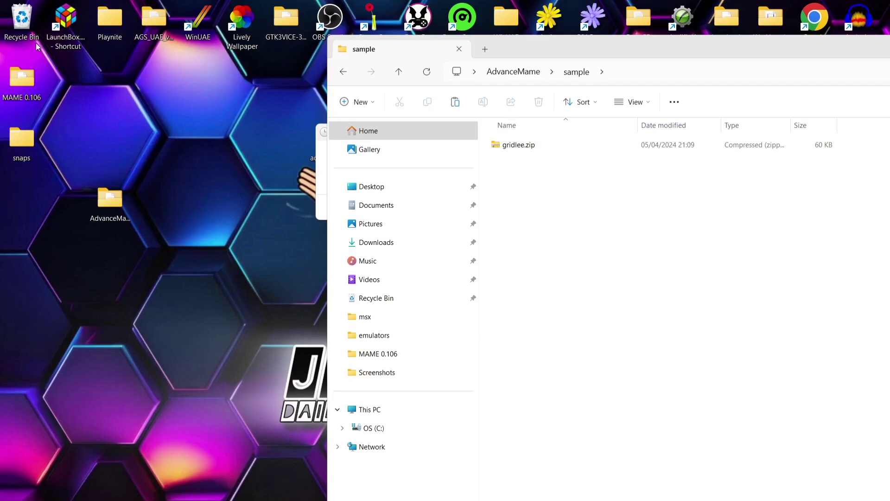
double_click(26, 78)
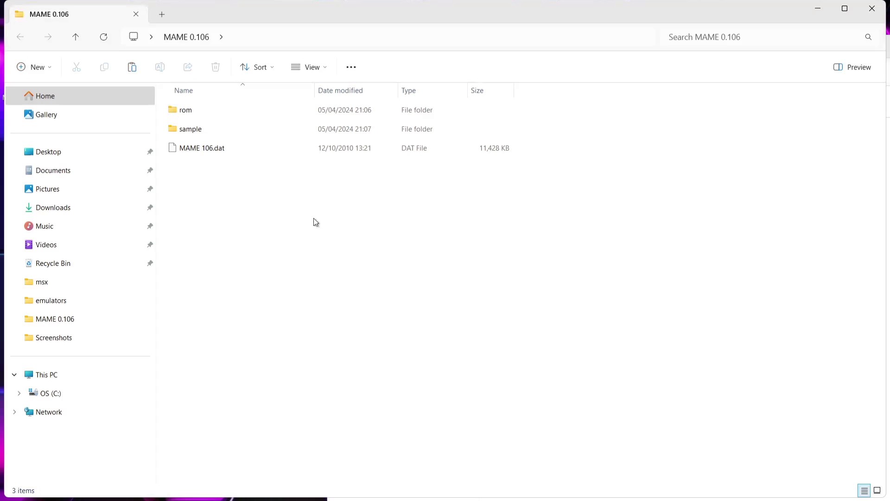
double_click(216, 130)
Copy all 2,570 sample zips and paste them into AdvanceMame\sample.
click(362, 112)
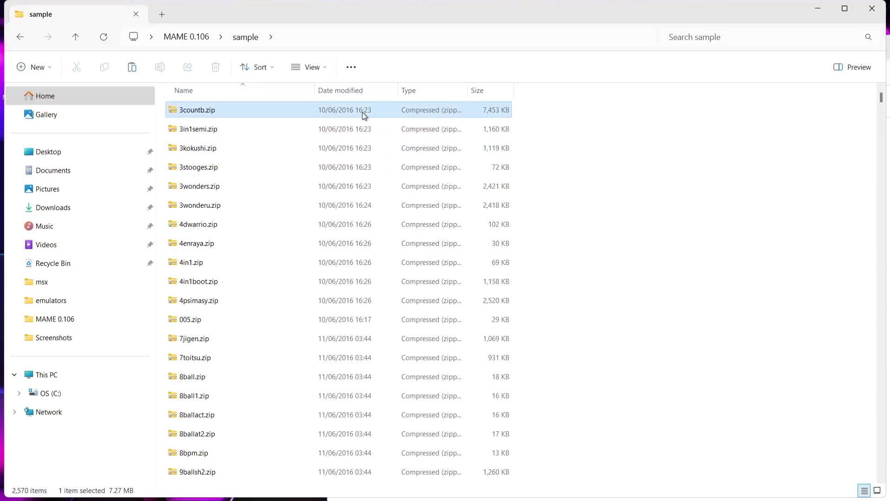
key(ctrl+a)
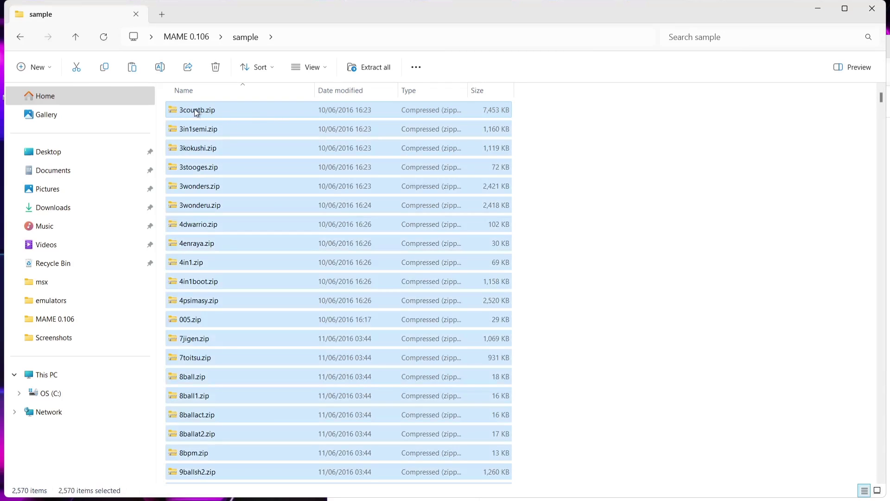
right_click(194, 108)
click(233, 122)
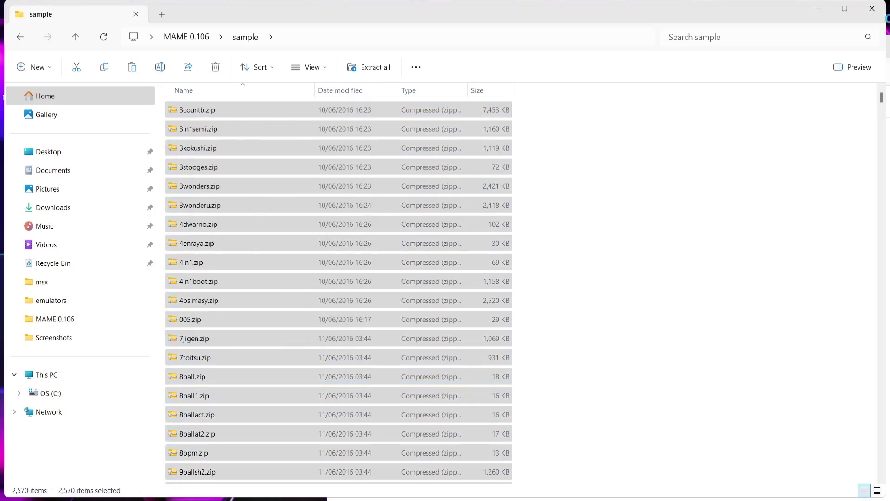
click(820, 8)
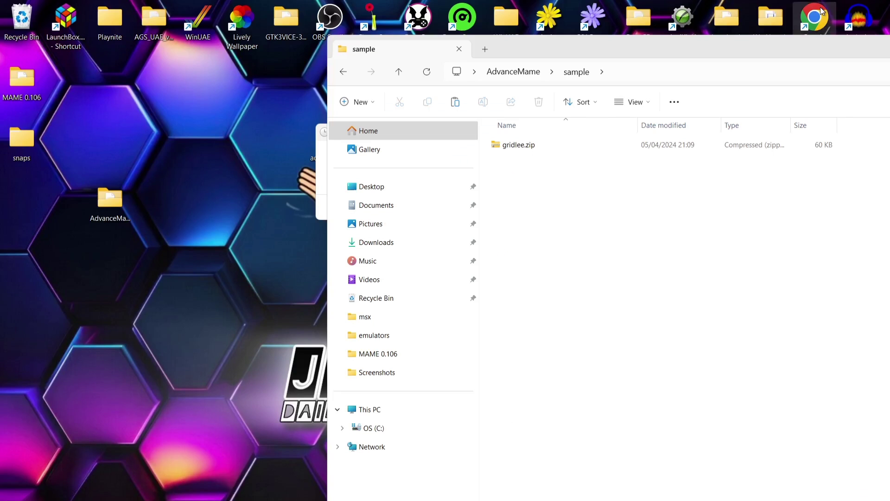
right_click(679, 198)
click(692, 209)
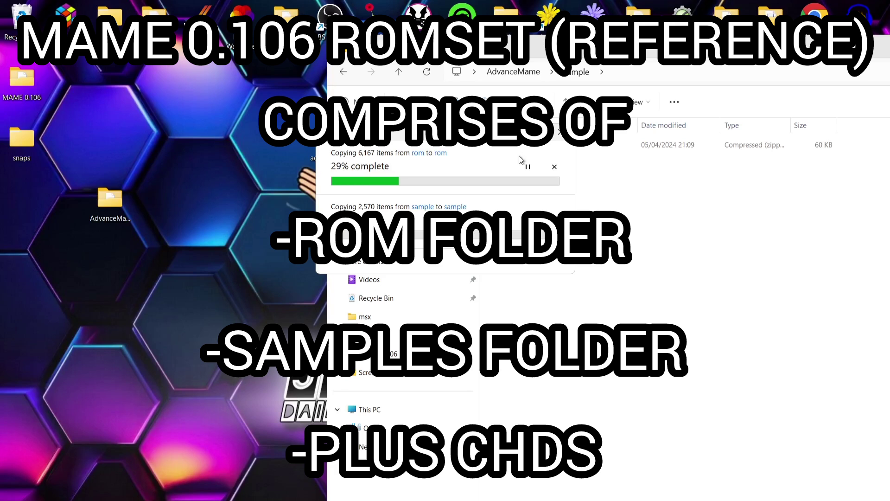
Open AdvanceMame\snap and the desktop snaps folder, selecting all eight advancesnap zips.
click(347, 75)
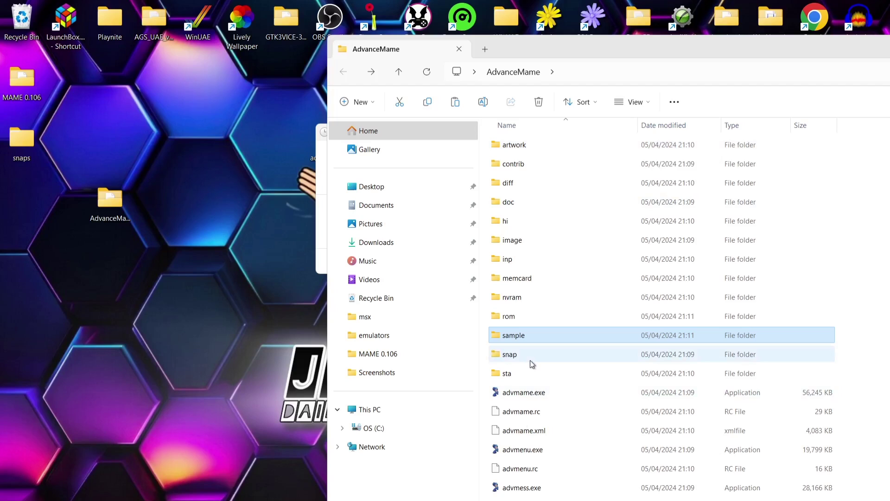
double_click(532, 354)
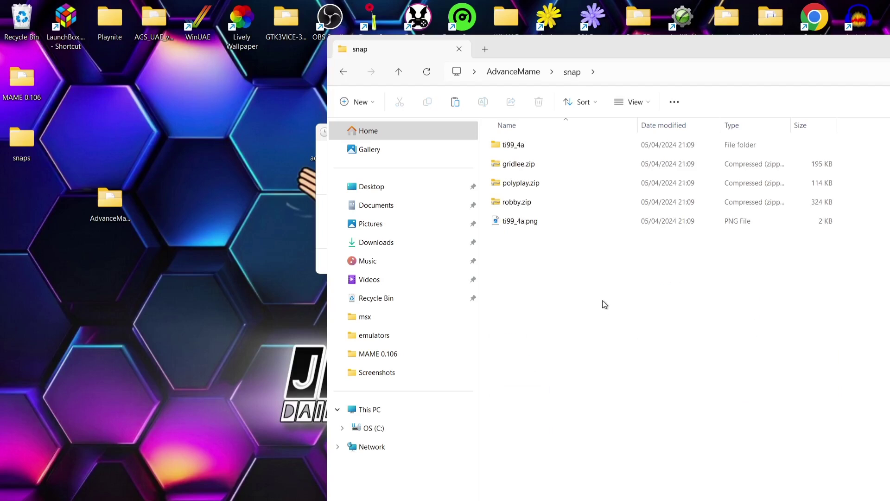
double_click(23, 139)
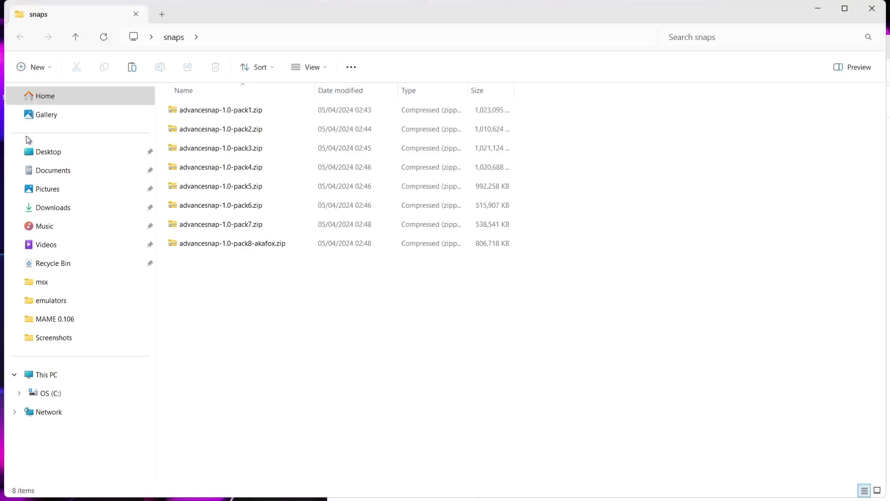
drag(249, 263, 241, 102)
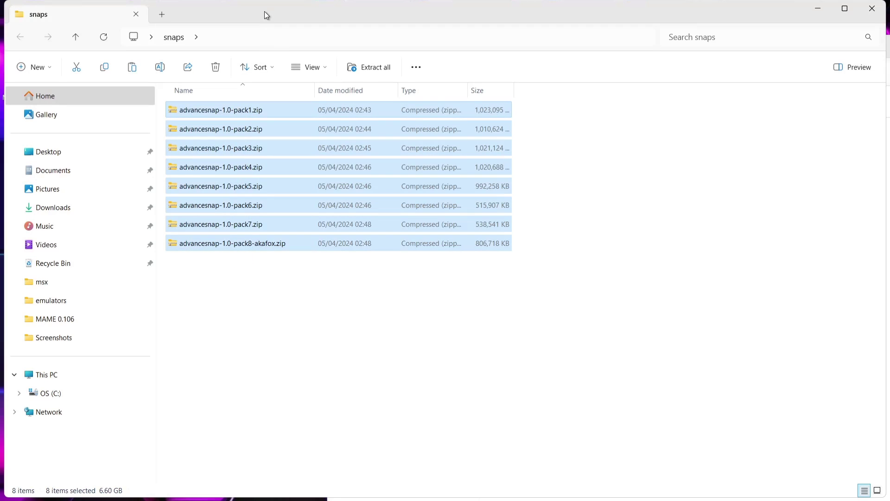
Move the eight zips into AdvanceMame\snap, resolving the gridlee.zip already-exists conflict.
drag(264, 11, 888, 106)
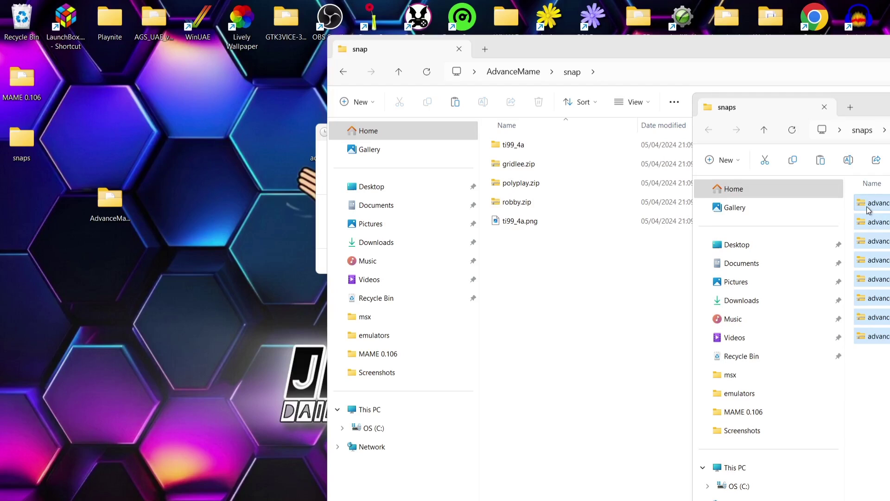
drag(869, 210, 552, 295)
click(588, 366)
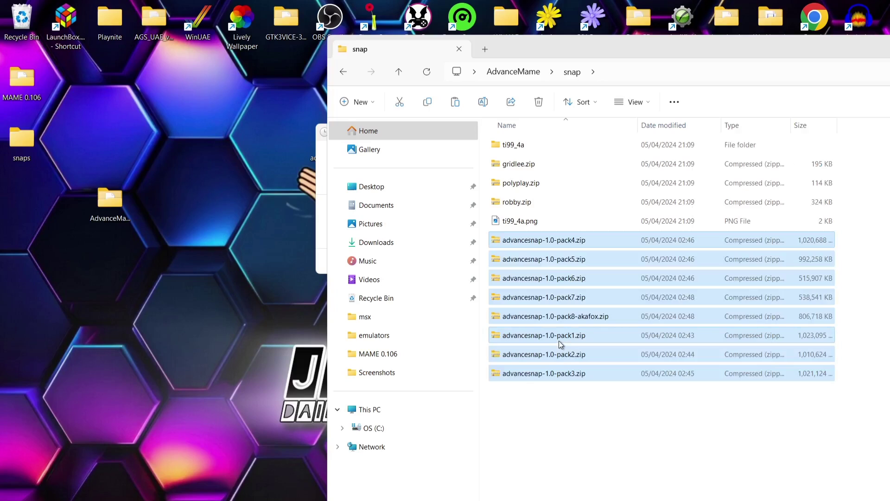
click(318, 226)
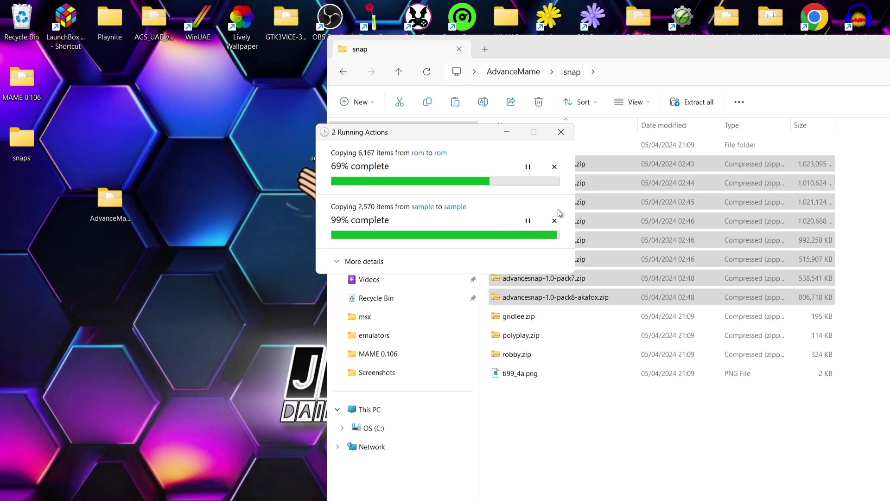
click(423, 281)
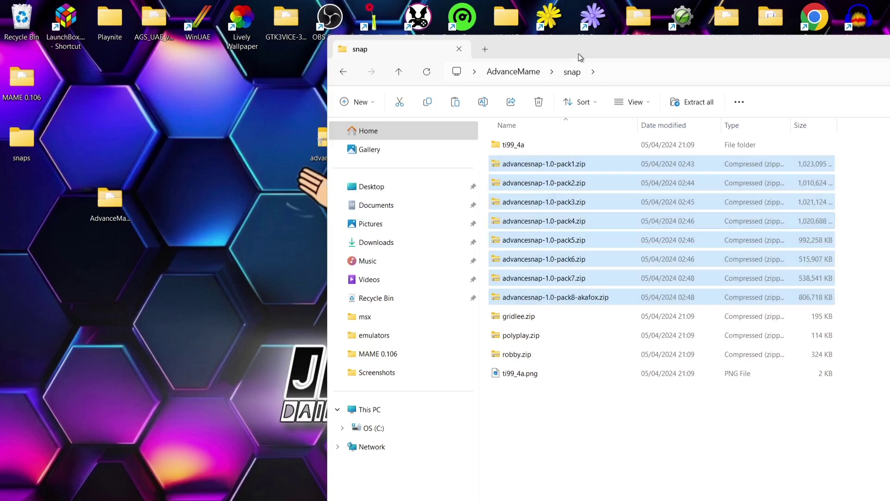
From the maximized AdvanceMame folder, run advmenu.exe to show the '88 Games list.
click(343, 72)
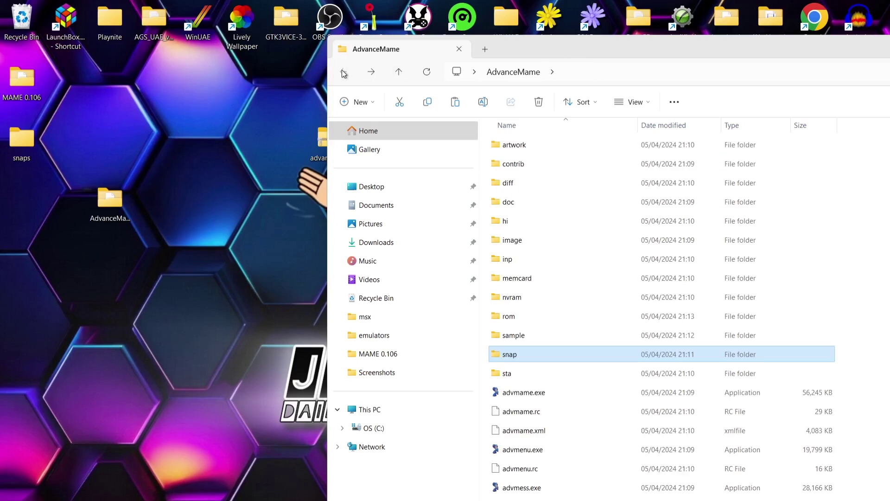
double_click(542, 47)
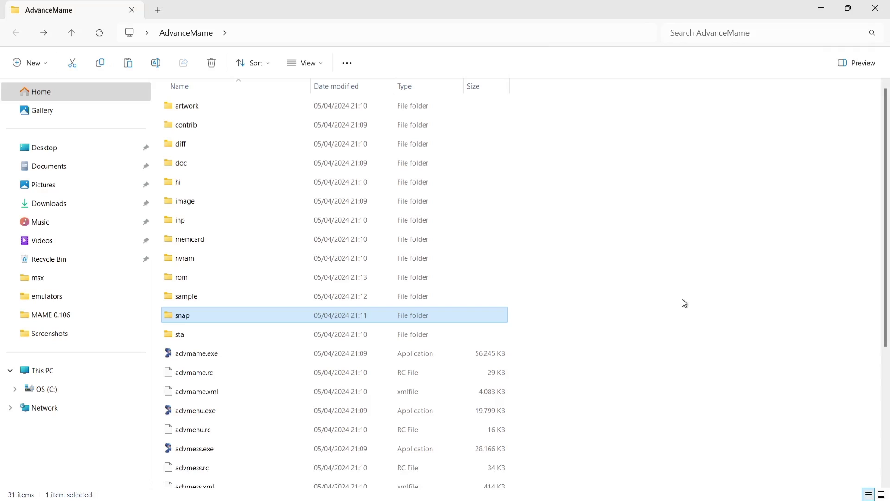
double_click(243, 410)
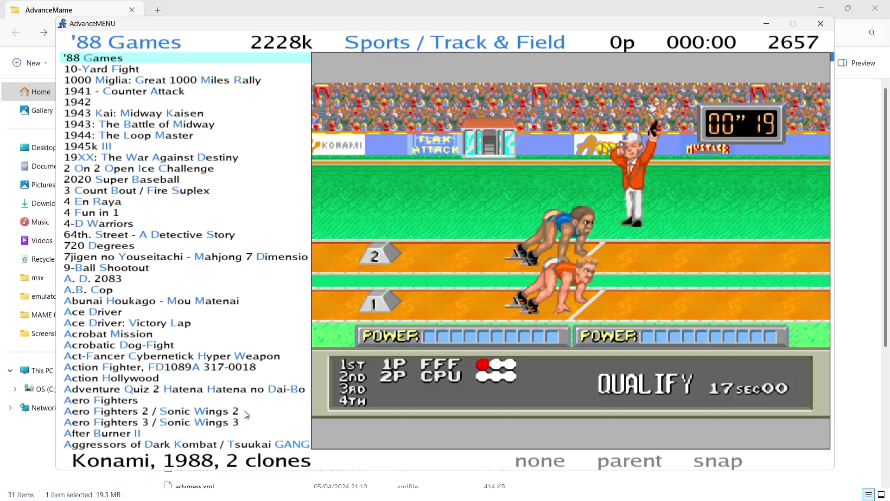
Browse down from 10-Yard Fight through 1942 to 1944: The Loop Master, previewing each snapshot.
key(Down)
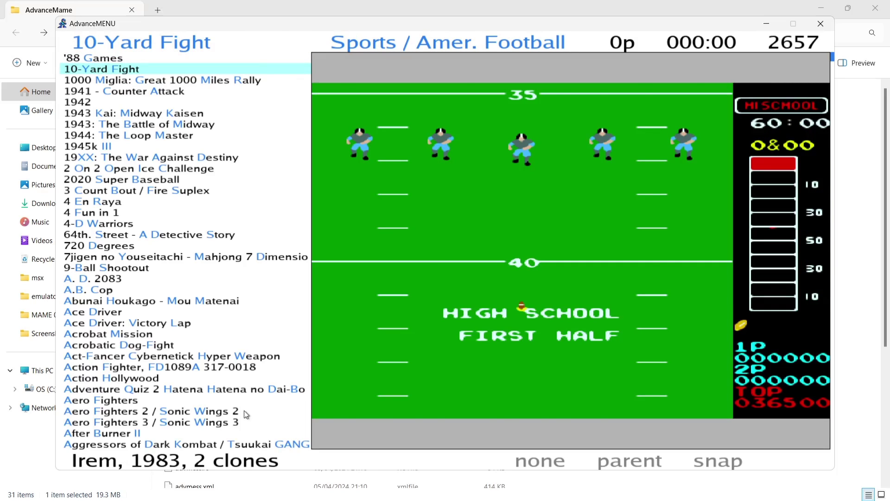
key(Down)
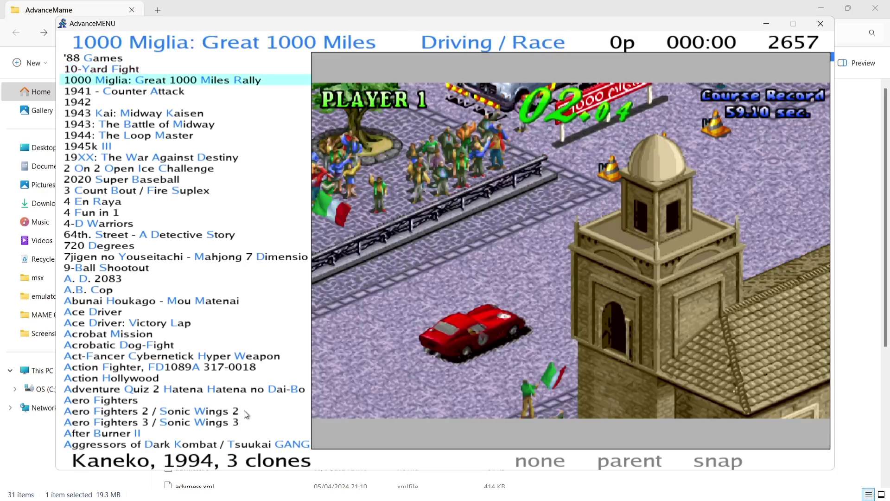
key(Down)
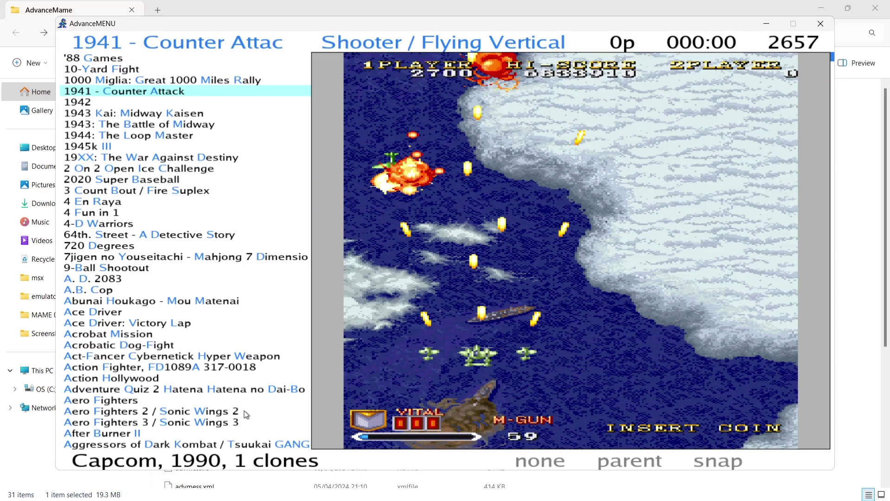
key(Down)
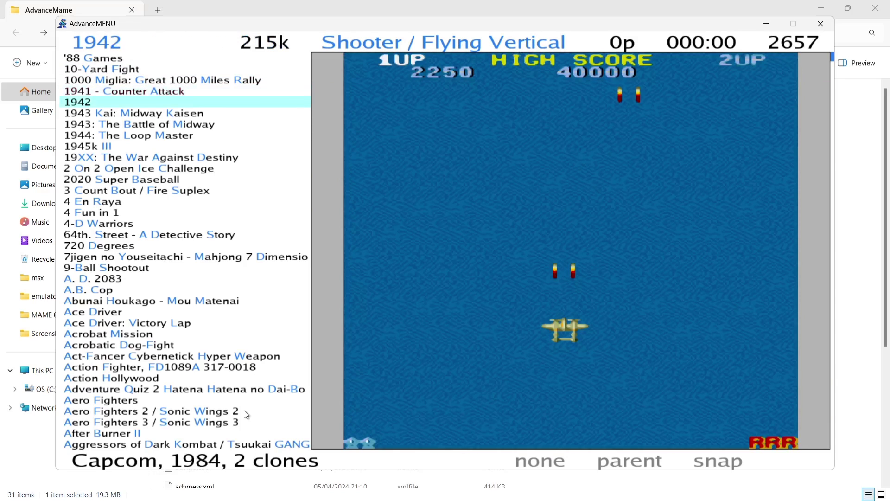
key(Down)
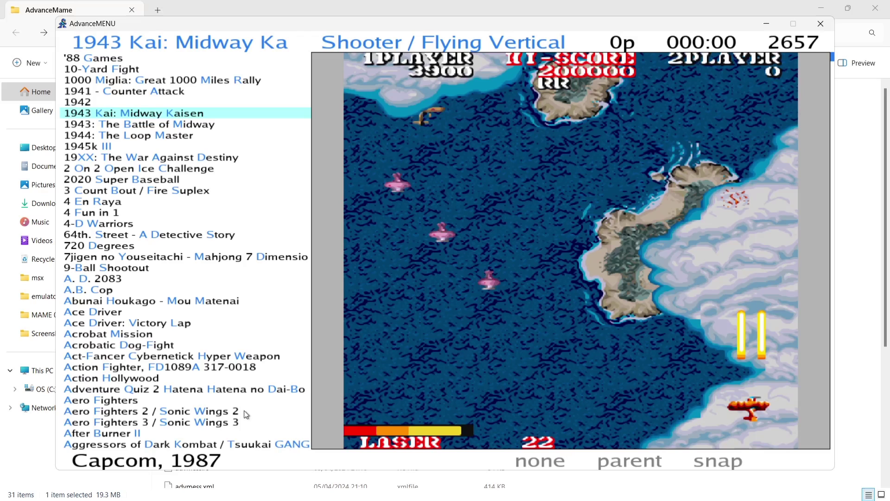
key(Down)
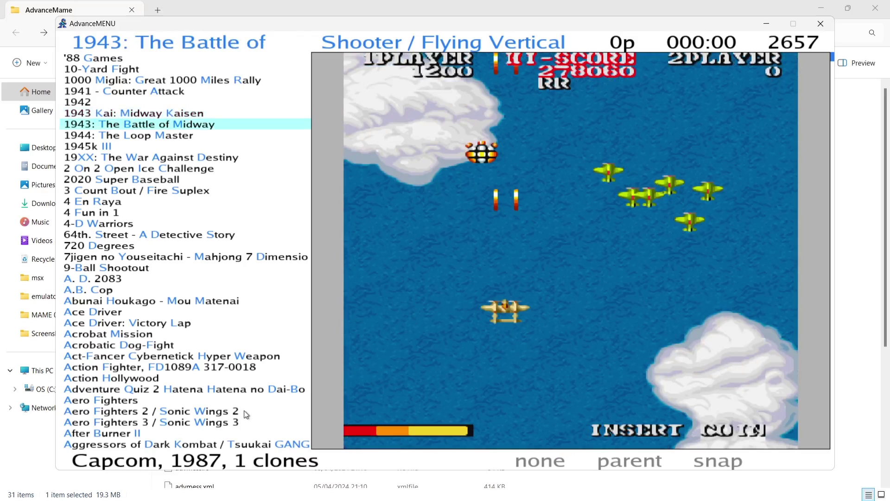
key(Down)
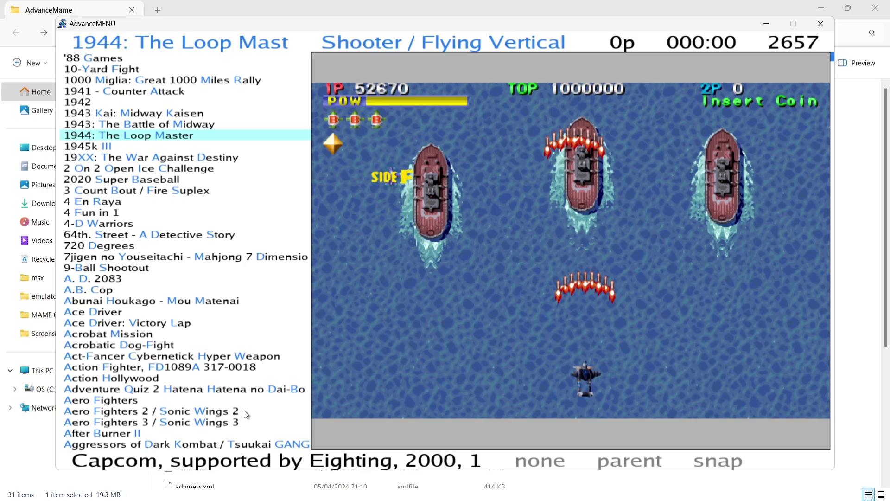
key(Tab)
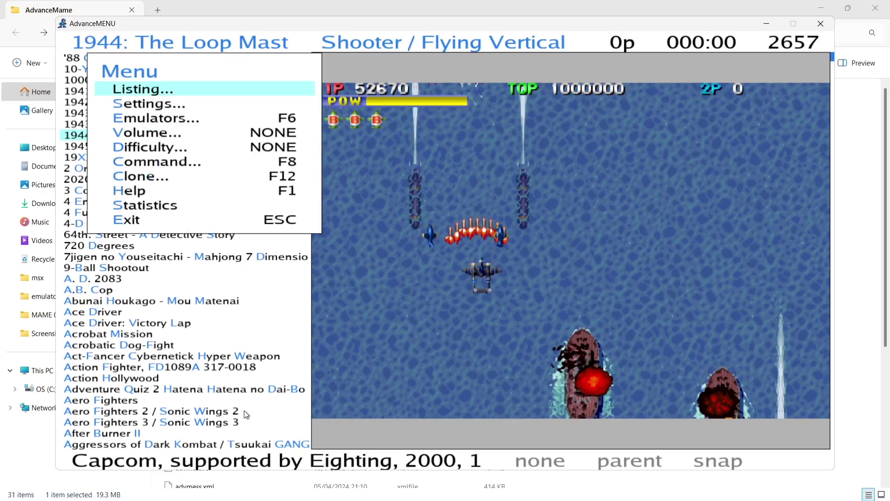
key(Down)
key(Down)
key(Down)
key(Return)
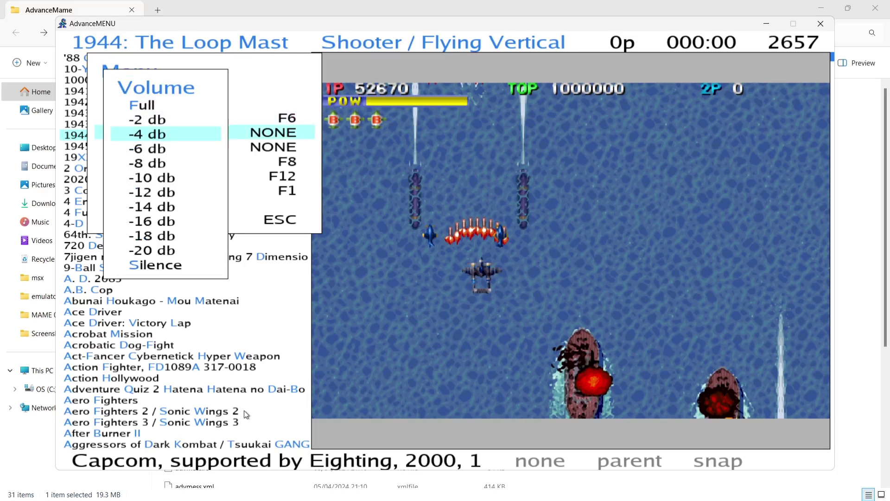
key(End)
key(Return)
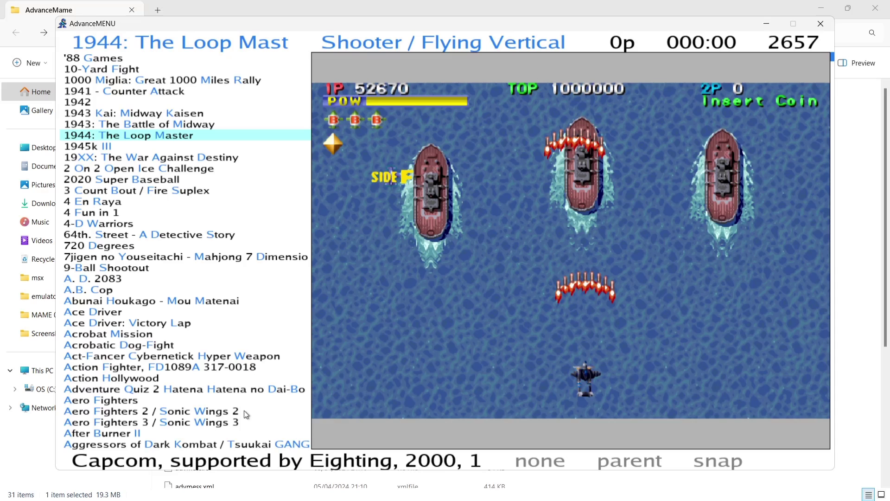
key(Down)
key(Down)
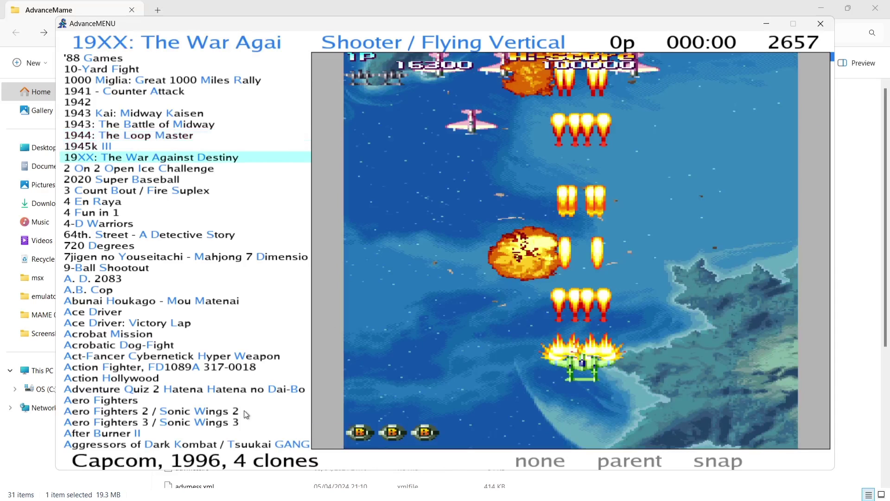
key(Down)
key(Down)
key(Down)
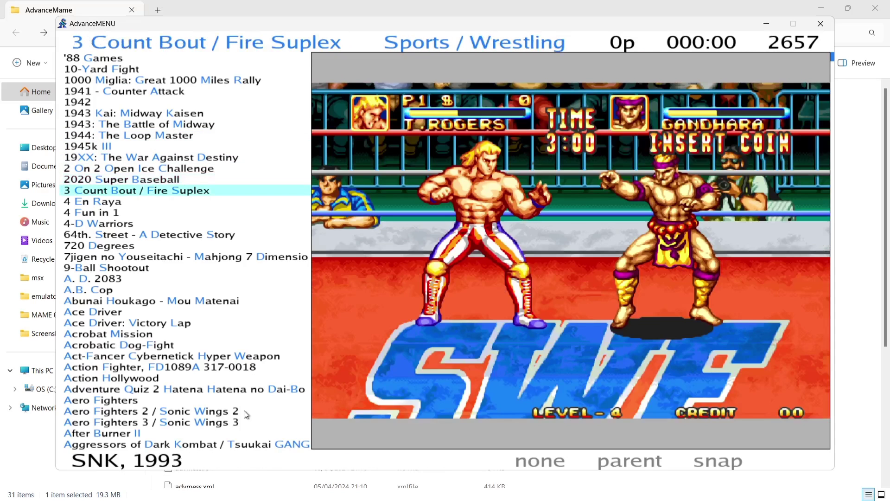
key(Down)
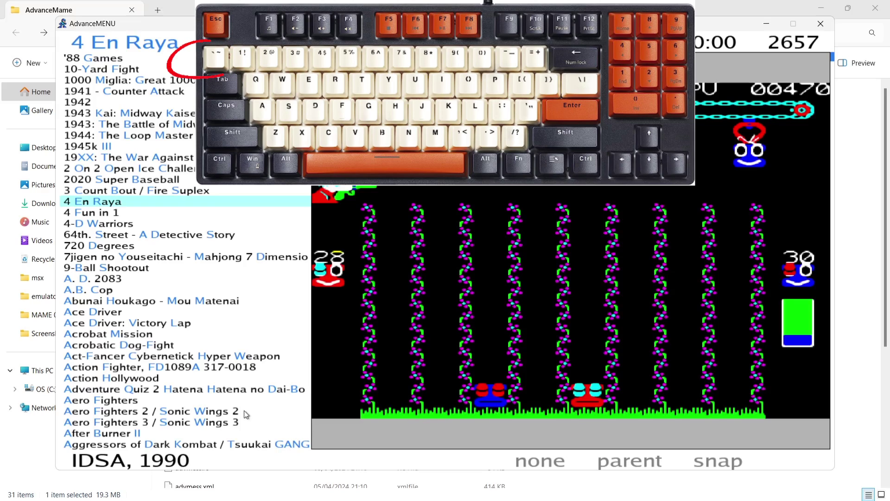
View the Emulators list showing advmame and advmess, then reopen the main menu.
key(grave)
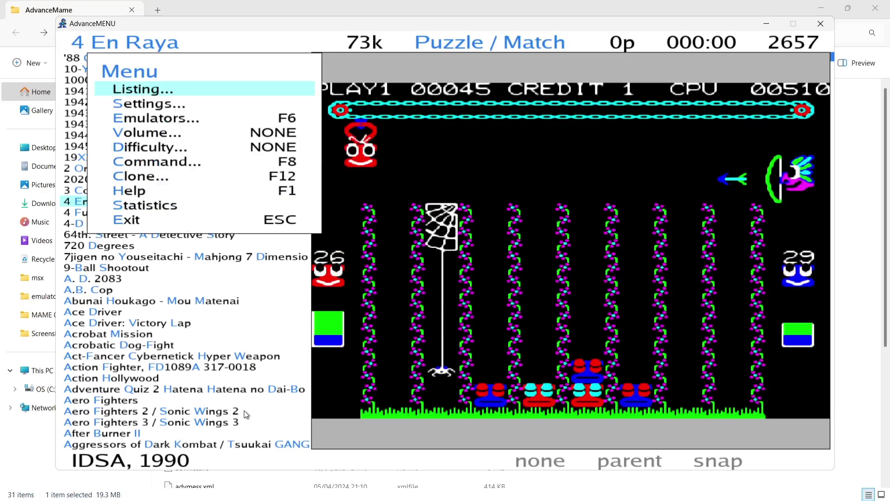
key(Down)
key(Down)
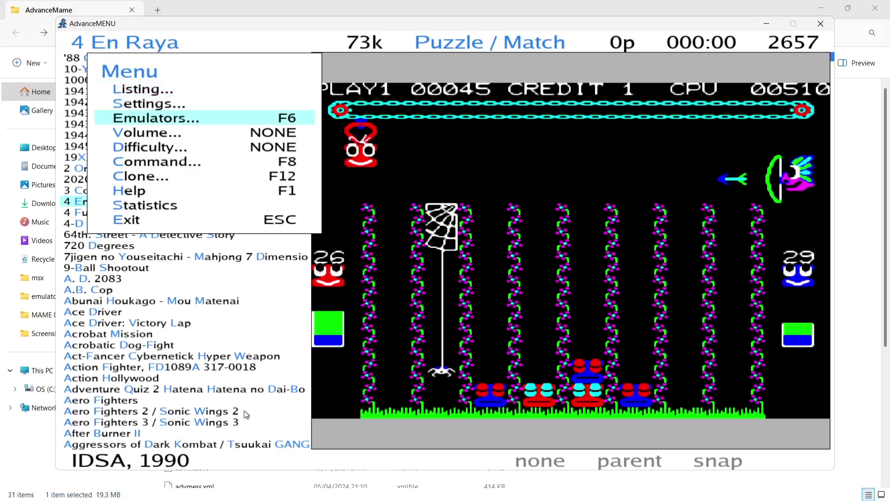
key(Down)
key(Down)
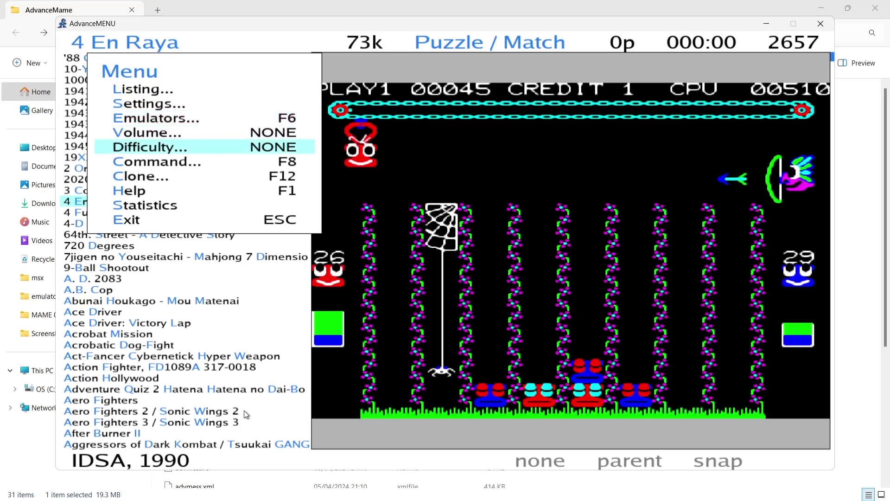
key(Up)
key(Up)
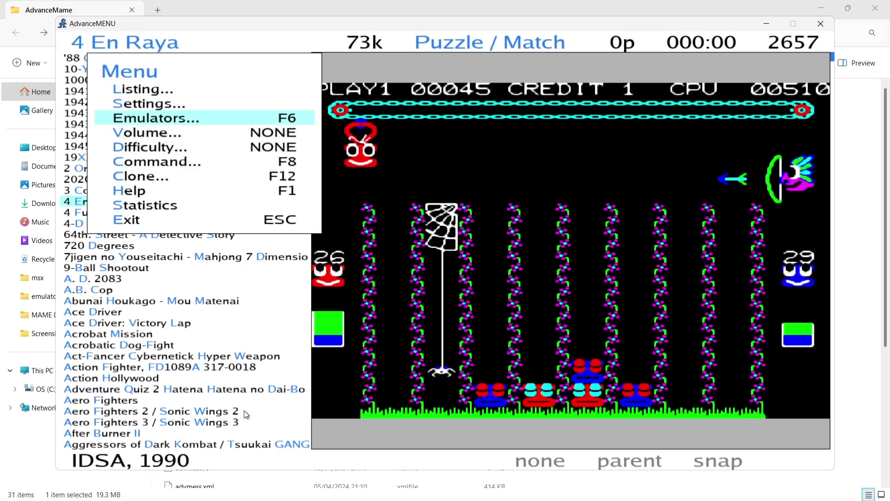
key(Return)
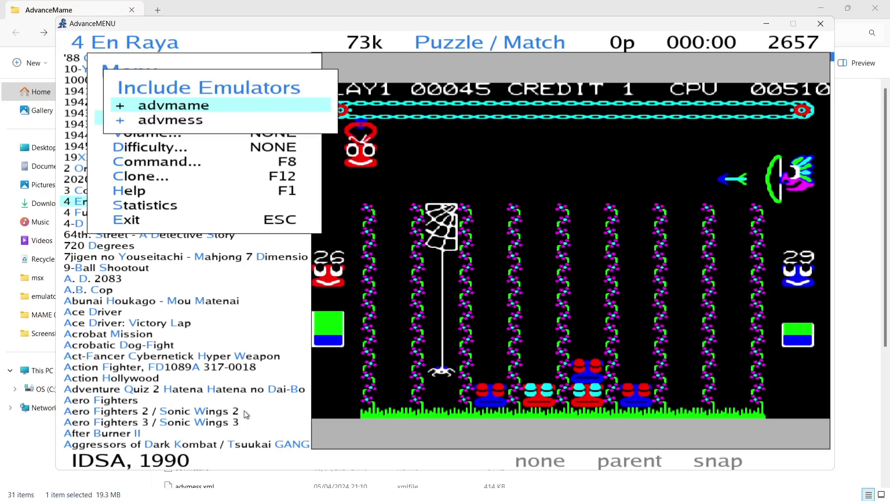
key(Down)
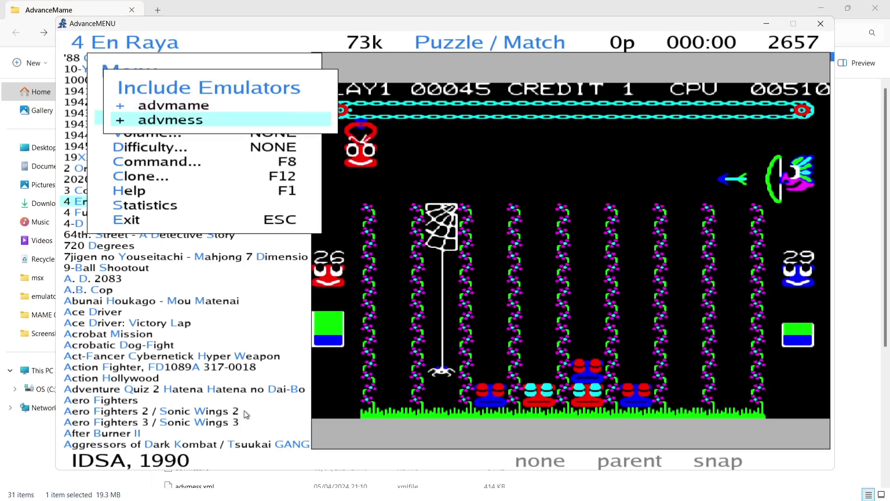
key(Up)
key(Escape)
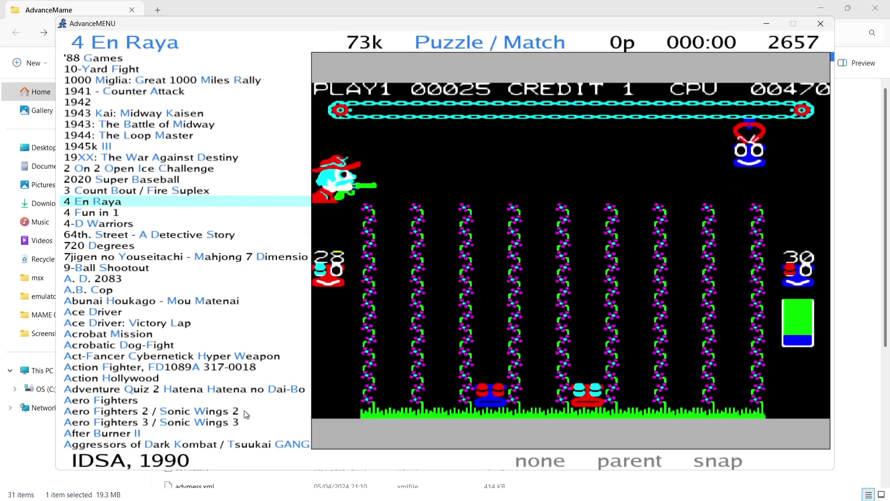
key(grave)
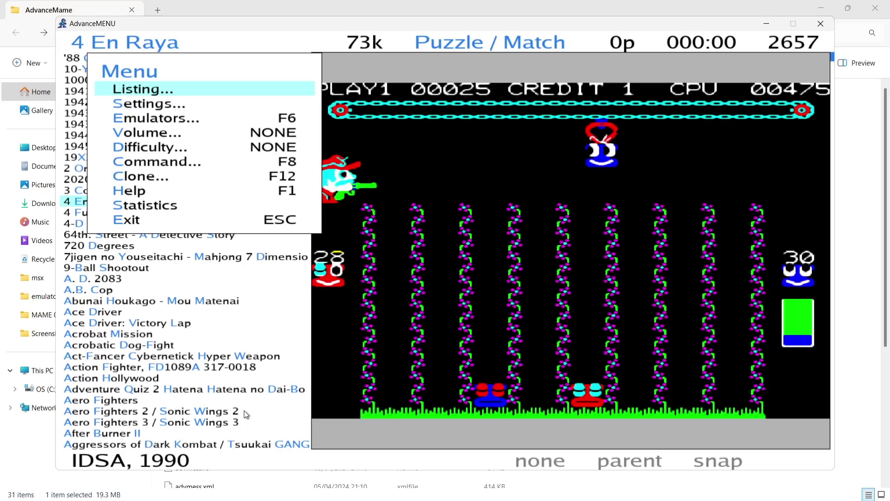
Set 4 En Raya's game type to Platform / Run Jump.
key(Down)
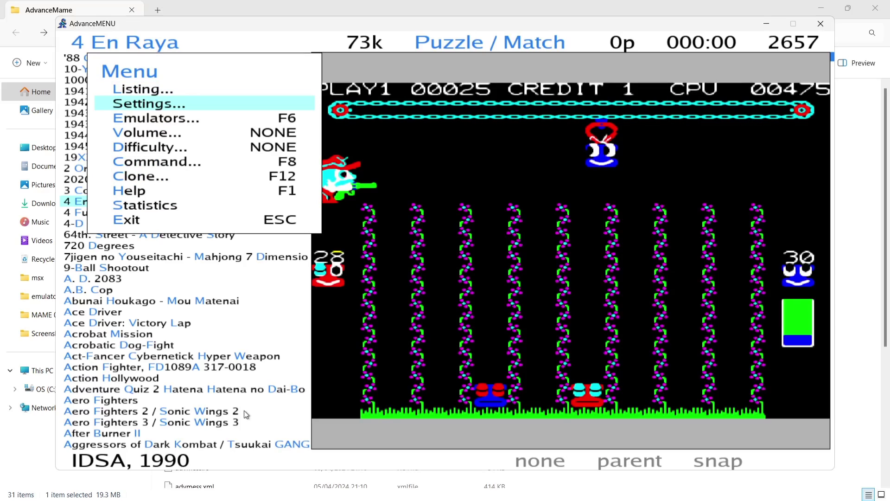
key(Return)
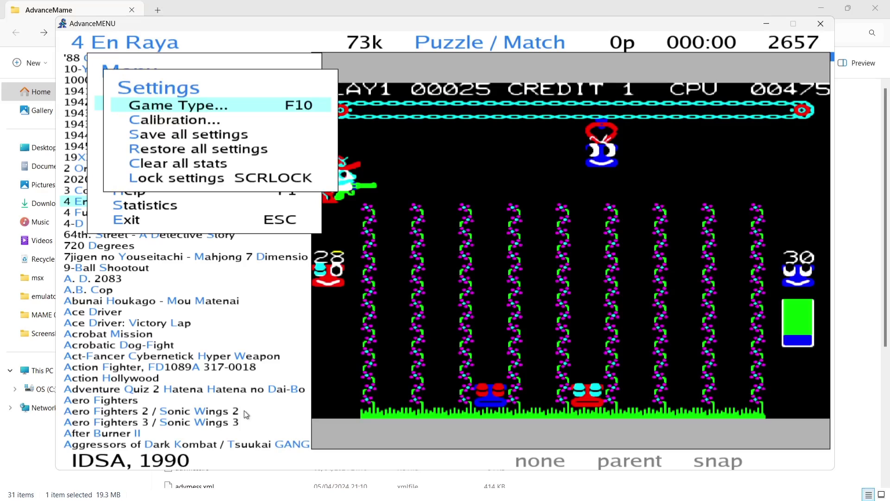
key(Return)
key(Up)
key(Up)
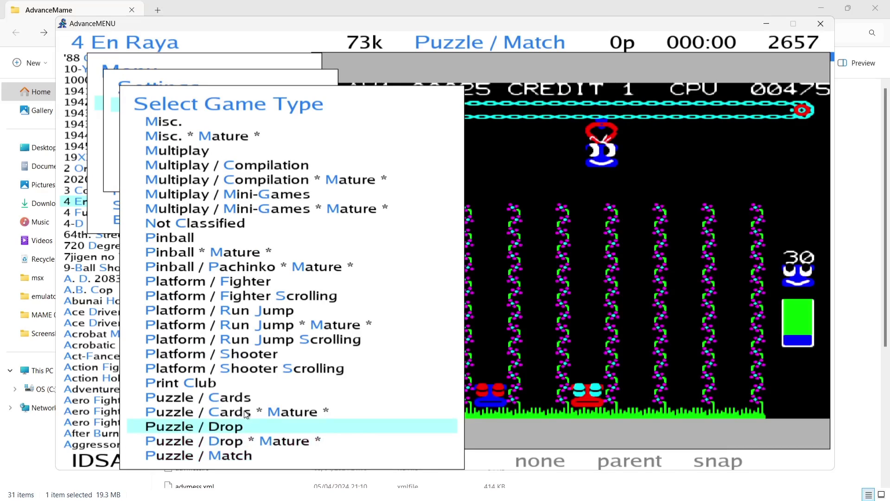
key(Up)
key(Up)
key(Up)
key(Up)
key(Up)
key(Up)
key(Up)
key(Up)
key(Up)
key(Up)
key(Up)
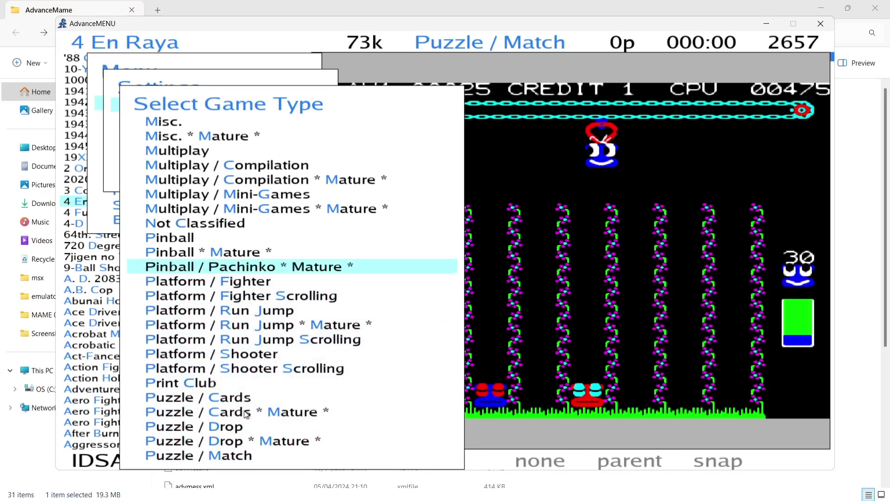
key(Down)
key(Down)
key(Down)
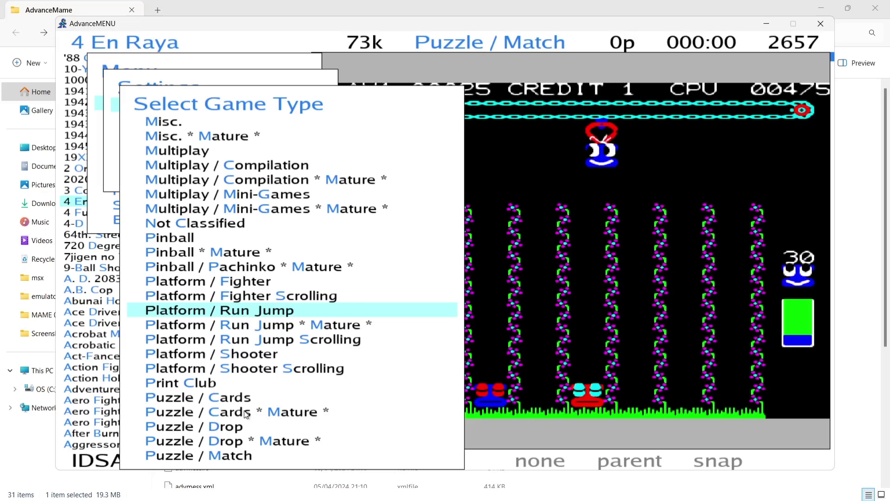
key(Return)
key(Down)
key(Down)
key(Down)
Check the difficulty choices but leave the difficulty at Default.
key(grave)
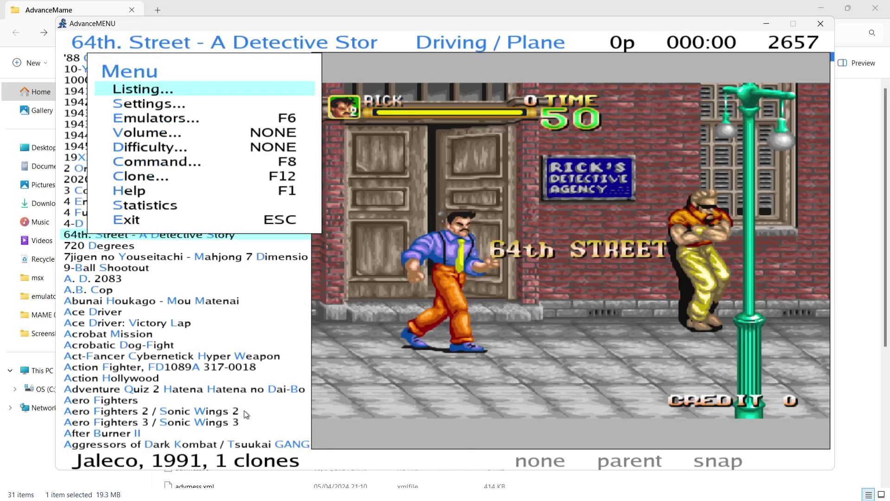
key(Down)
key(Down)
key(Down)
key(Down)
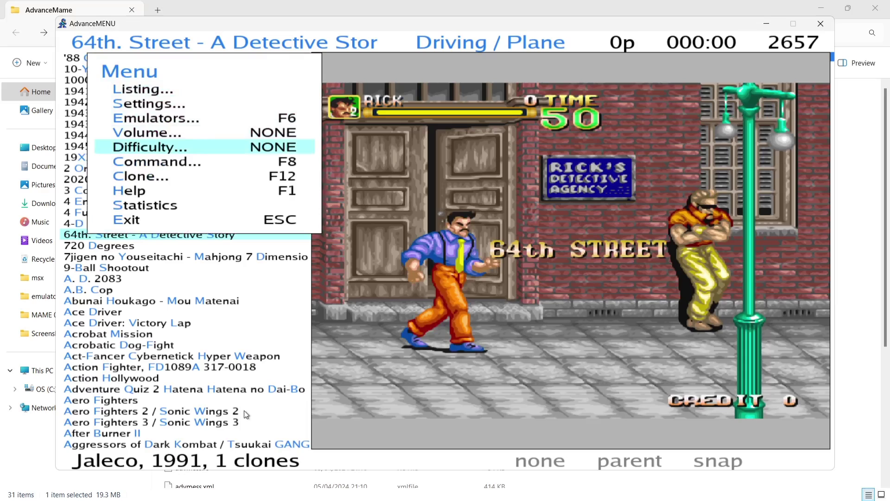
key(Return)
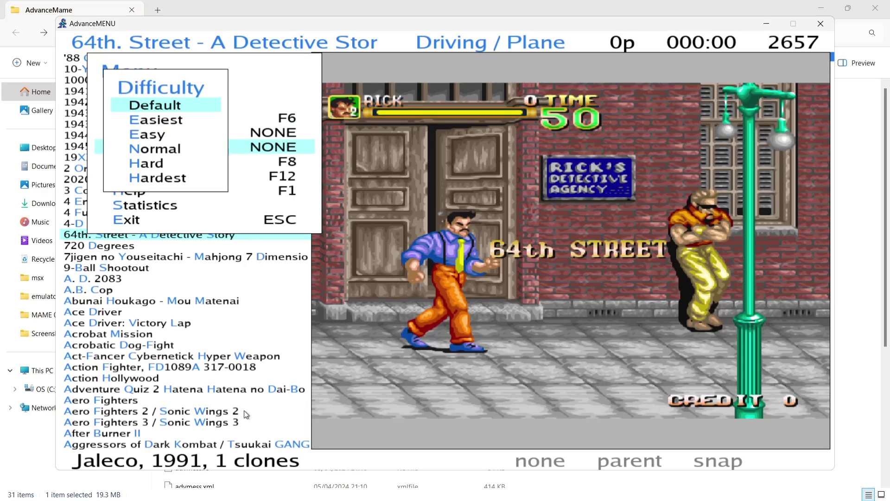
key(Down)
key(Down)
key(Down)
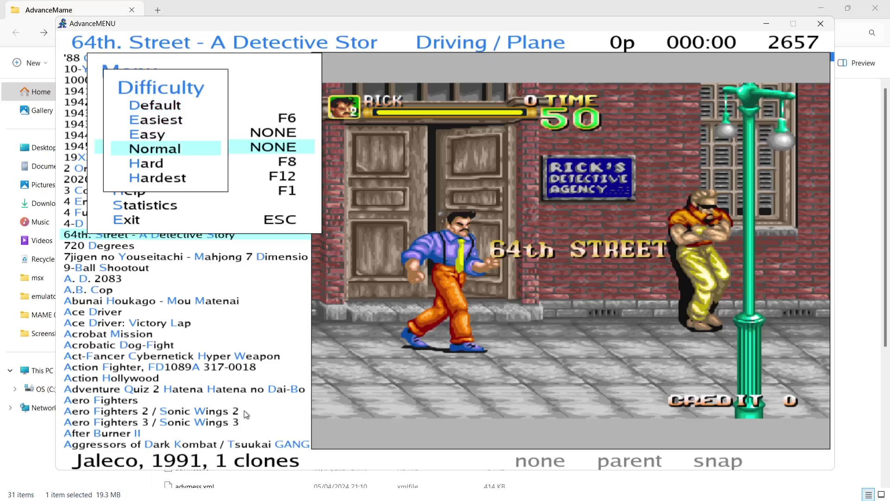
key(Up)
key(Up)
key(Up)
key(Return)
key(Up)
key(Up)
key(Up)
key(Up)
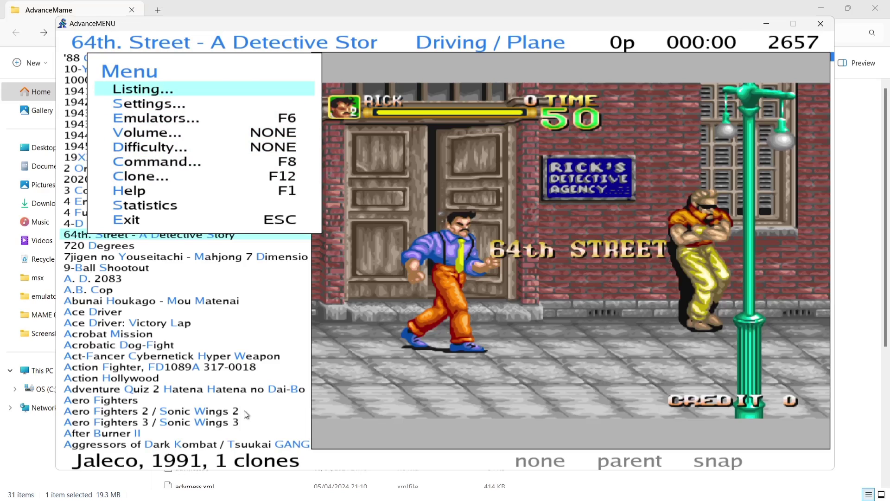
Sort the game list by year and browse the 1991 games down to Caveman Ninja.
key(Return)
key(Return)
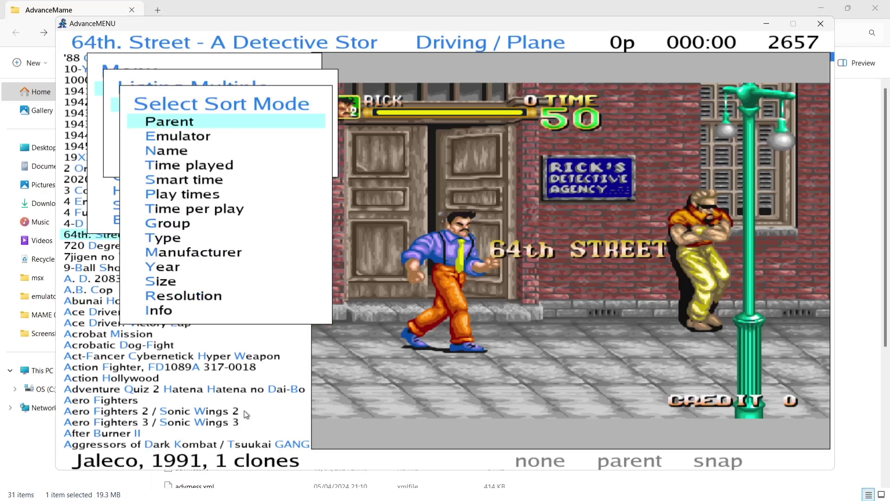
key(Down)
key(Down)
key(Down)
key(Down)
key(Down)
key(Down)
key(Down)
key(Down)
key(Down)
key(Down)
key(Down)
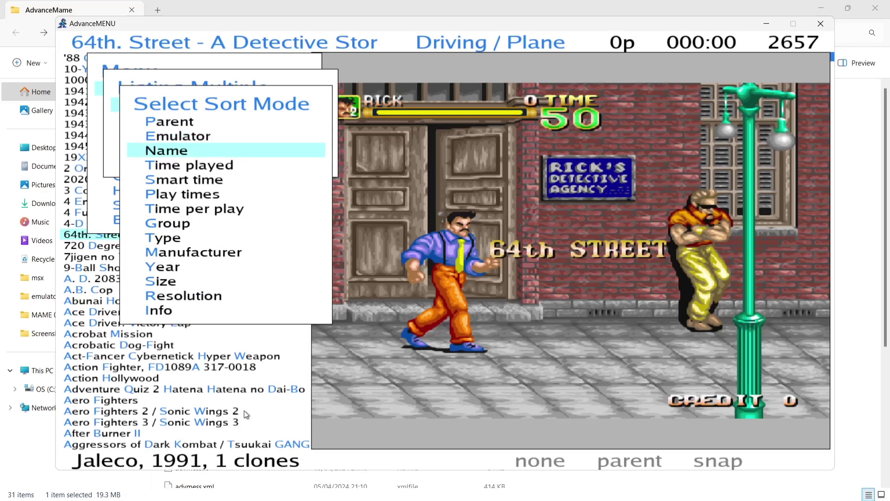
key(Return)
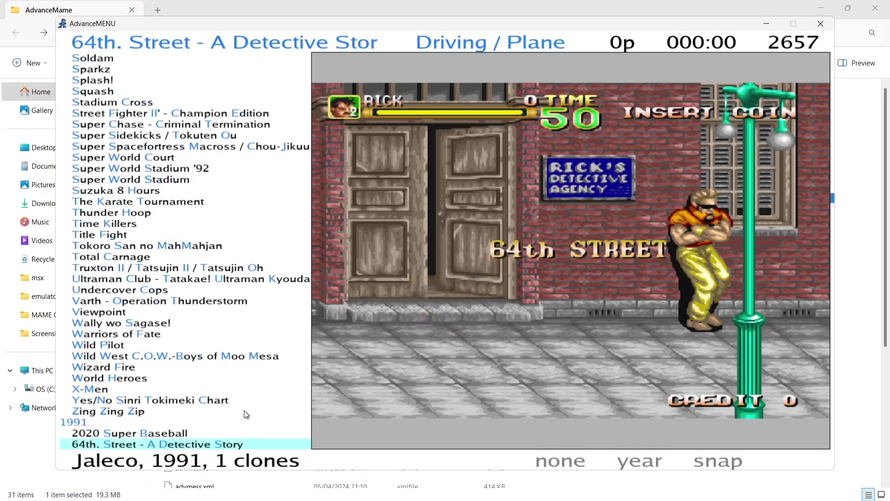
key(Up)
key(Up)
key(Down)
key(Down)
key(Down)
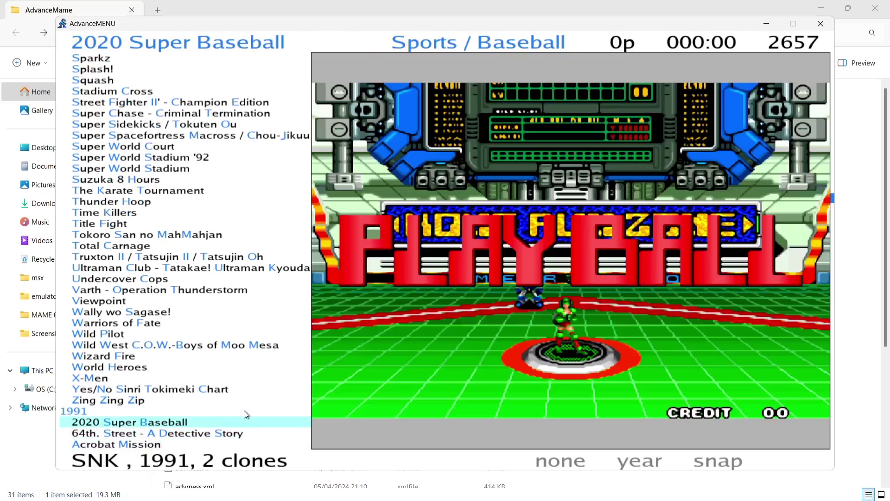
key(Down)
key(Down)
key(Down)
key(Down)
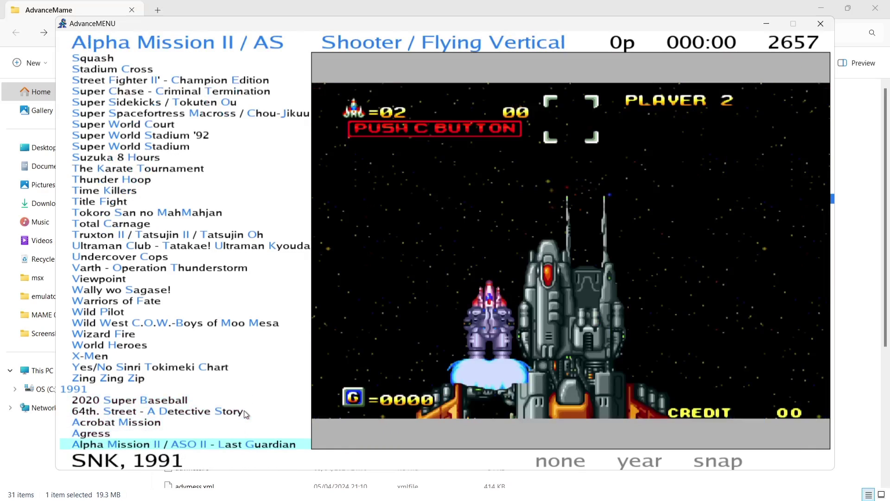
key(Down)
key(Down)
key(Down)
key(Down)
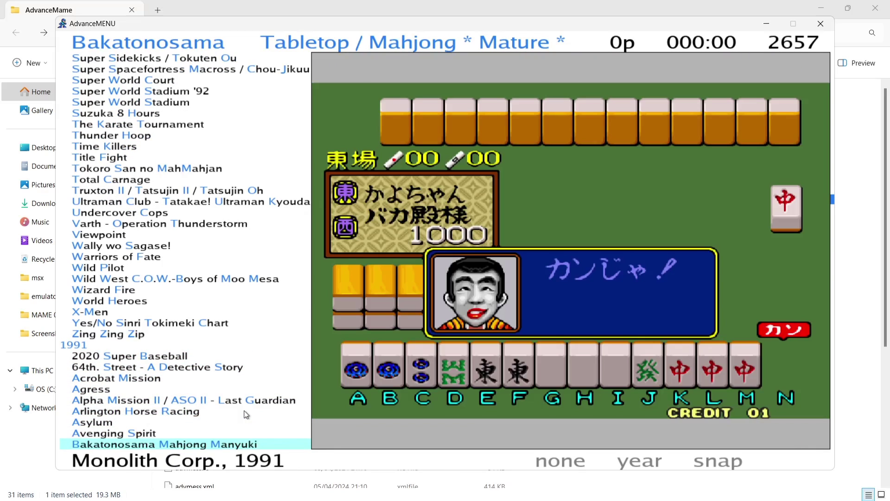
key(Down)
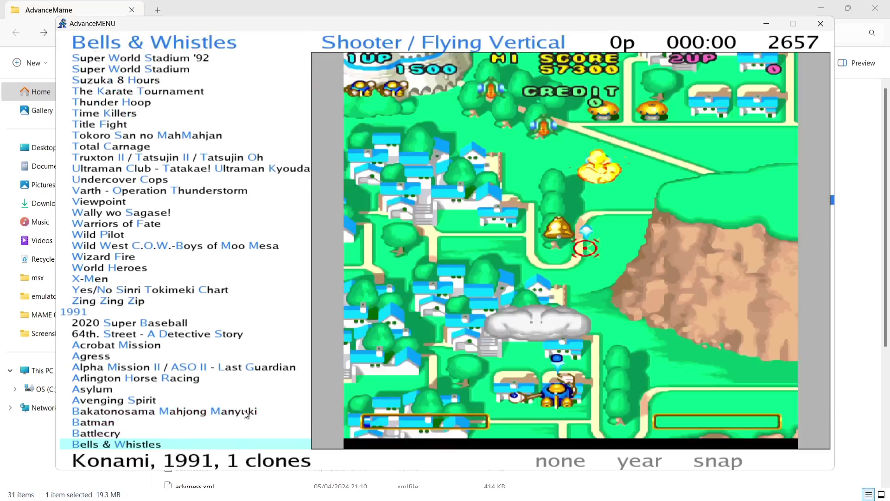
key(Down)
key(Down)
key(Down)
key(Down)
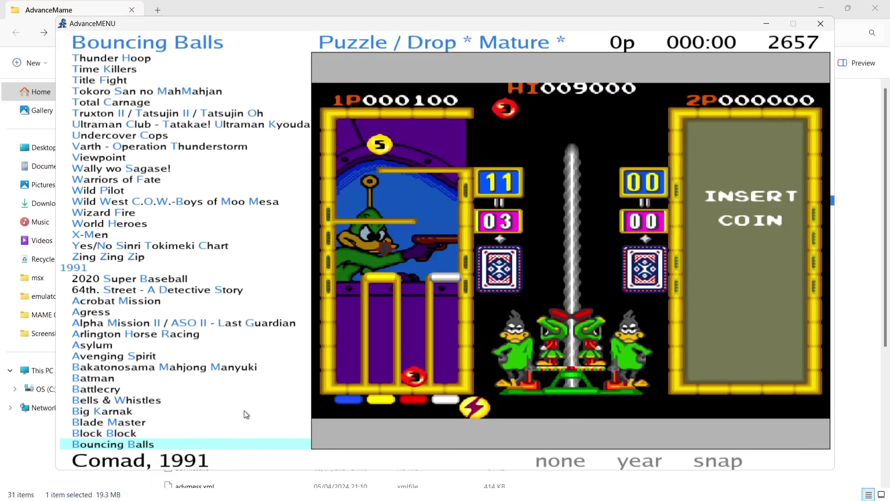
key(Down)
key(Down)
key(Down)
key(Down)
key(Down)
key(Down)
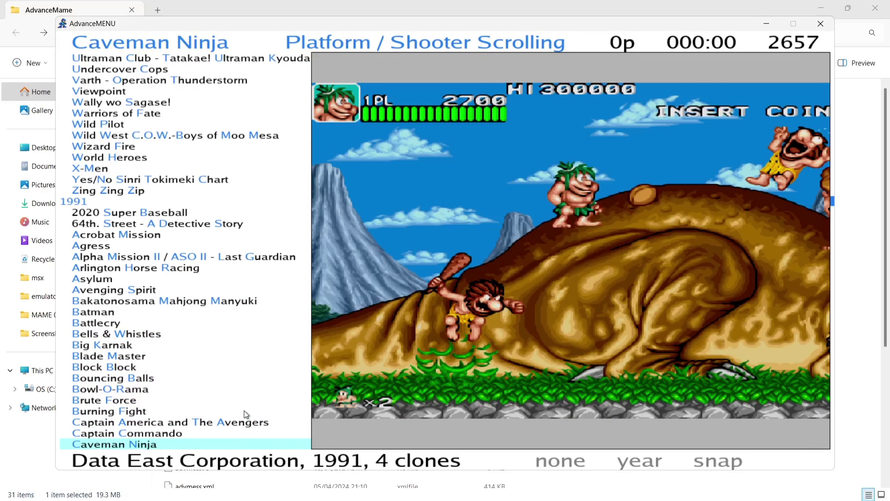
Move on to Cosmic Cop and bring up the Select List Mode choices.
key(Down)
key(Down)
key(Down)
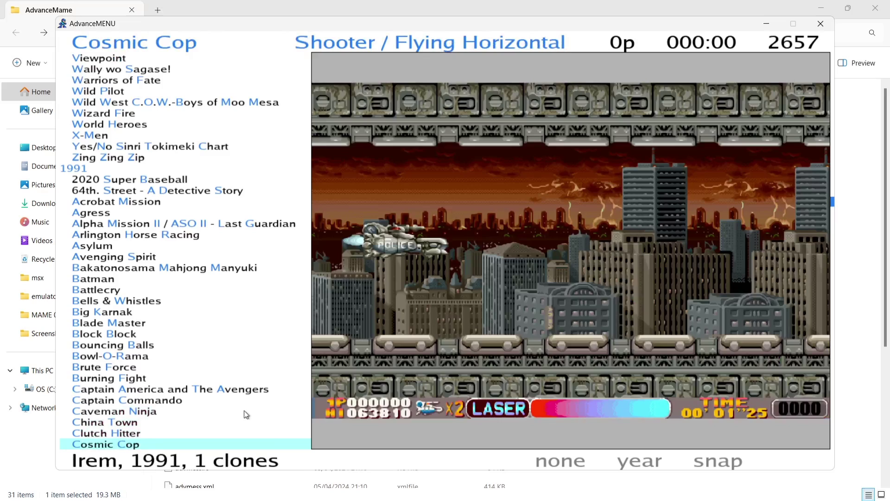
key(grave)
key(Return)
key(Down)
key(Return)
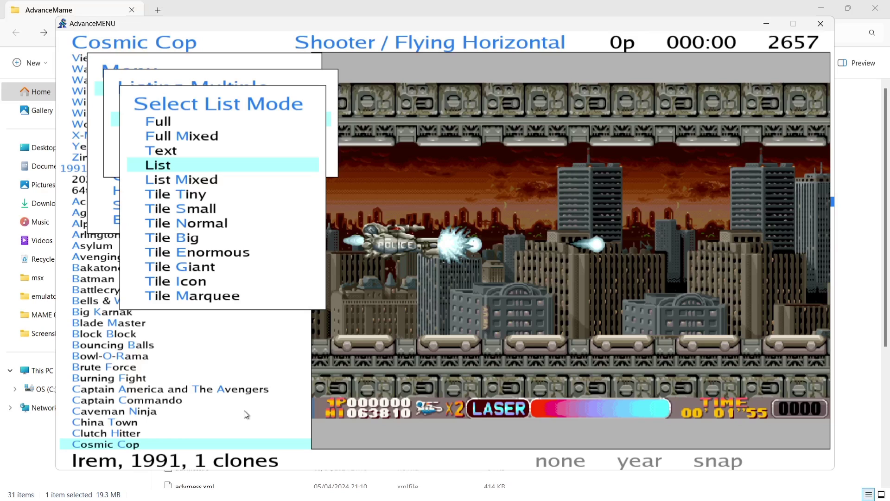
Switch the list to the Tile Small layout and move through the games in the grid.
key(Down)
key(Down)
key(Down)
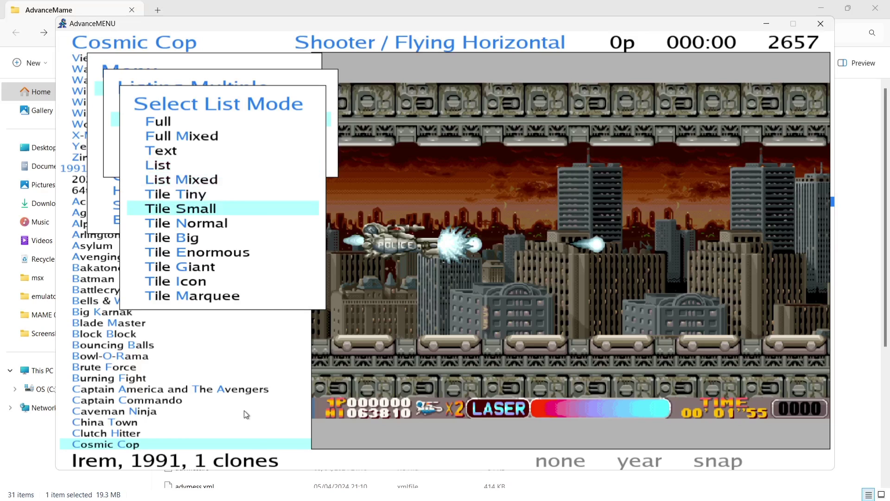
key(Return)
key(Down)
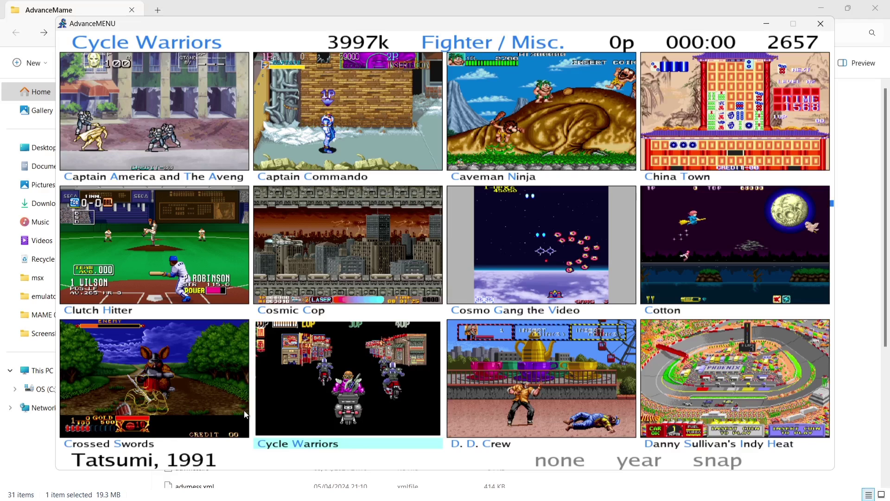
key(Up)
key(Right)
key(Down)
key(Down)
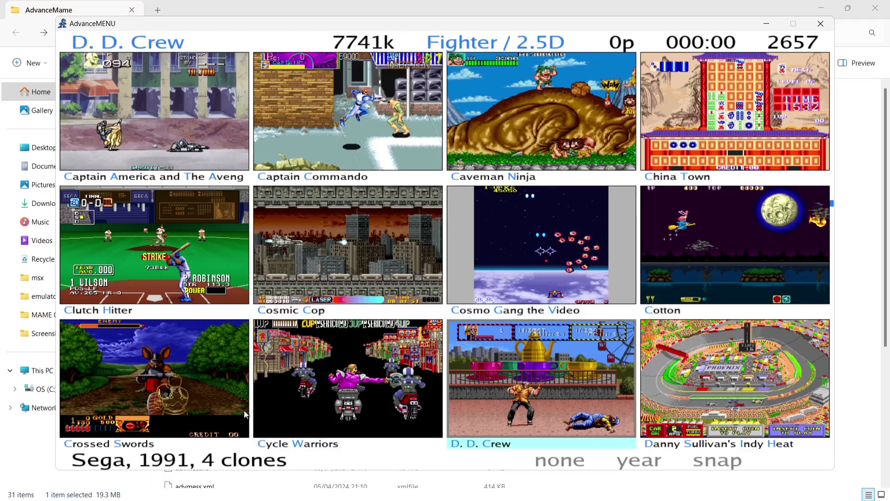
Change to a larger tile layout and page down through the game snapshots.
key(Tab)
key(Down)
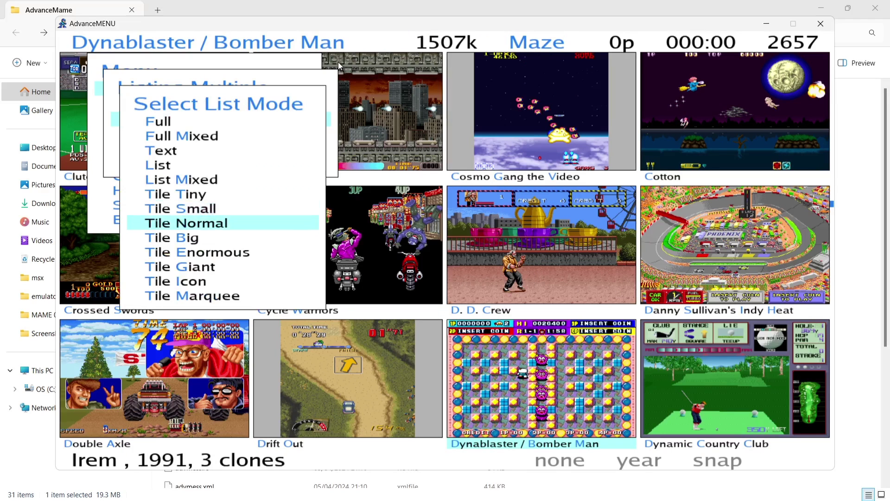
key(Down)
key(Down)
key(Down)
key(Return)
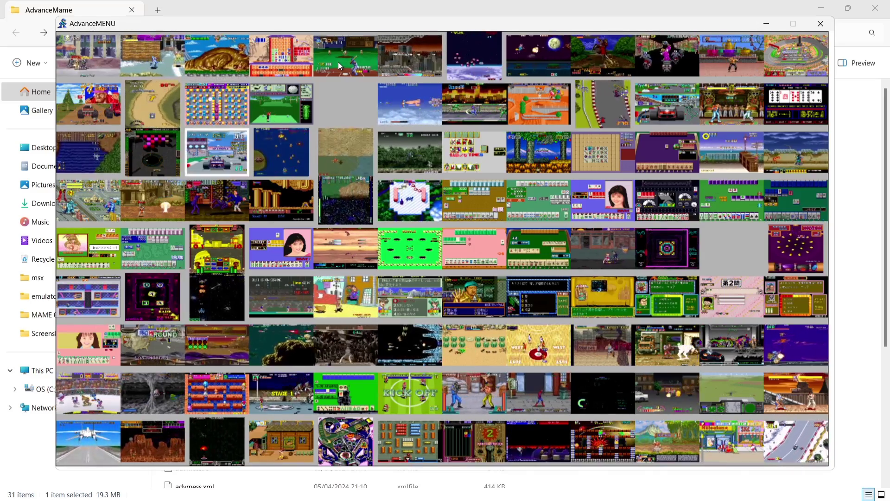
key(Down)
key(Down)
key(Down)
key(Down)
key(Down)
key(Down)
key(Down)
key(Down)
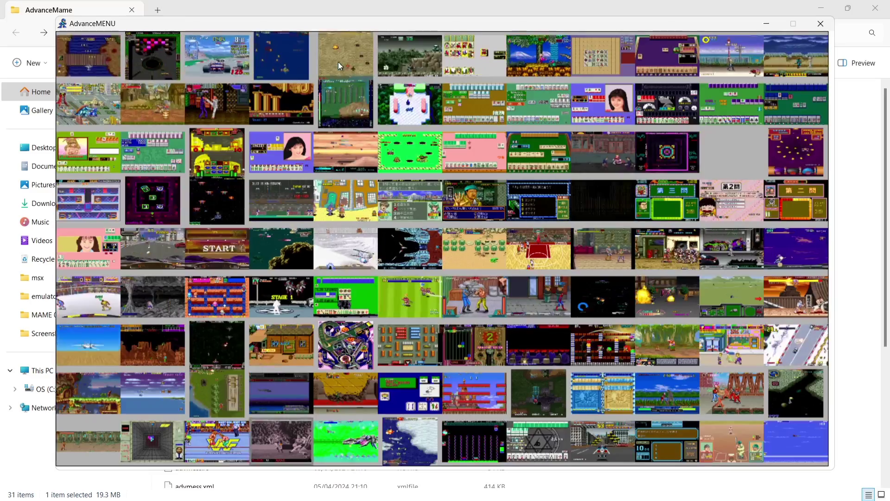
key(Down)
key(Down)
key(Down)
key(Down)
key(Down)
key(Down)
key(Down)
key(Down)
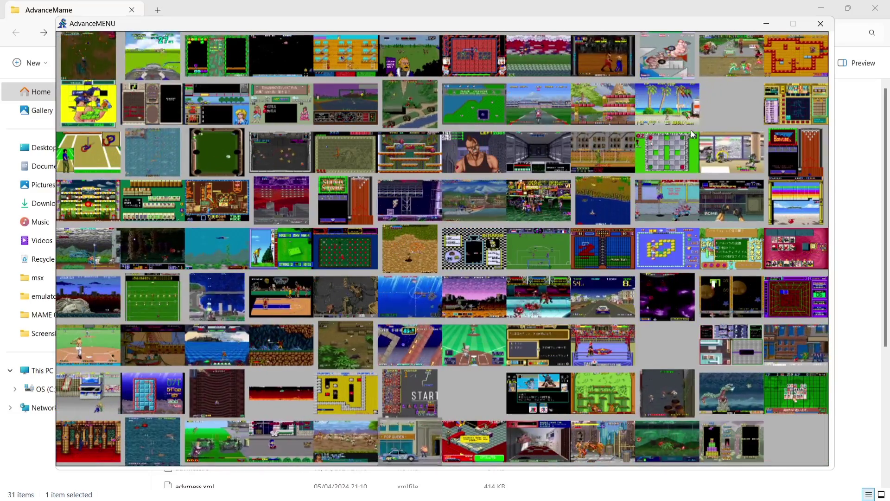
key(Down)
key(Down)
key(Down)
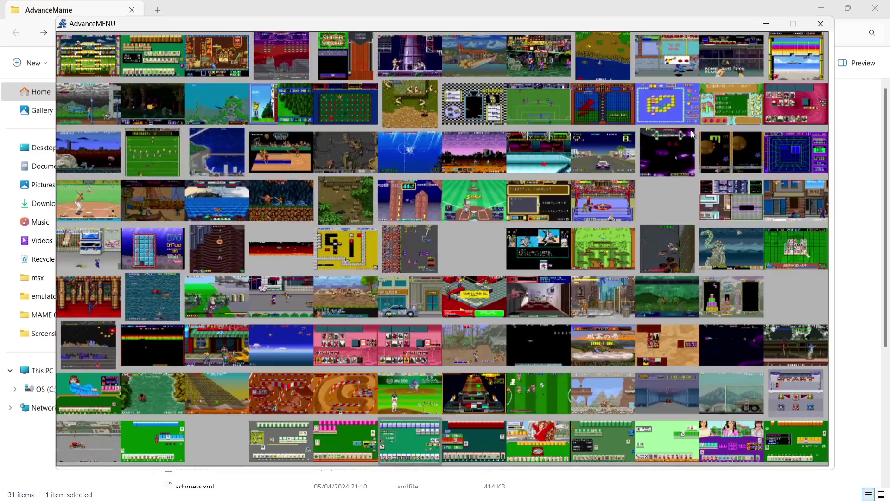
key(Down)
key(Down)
key(Down)
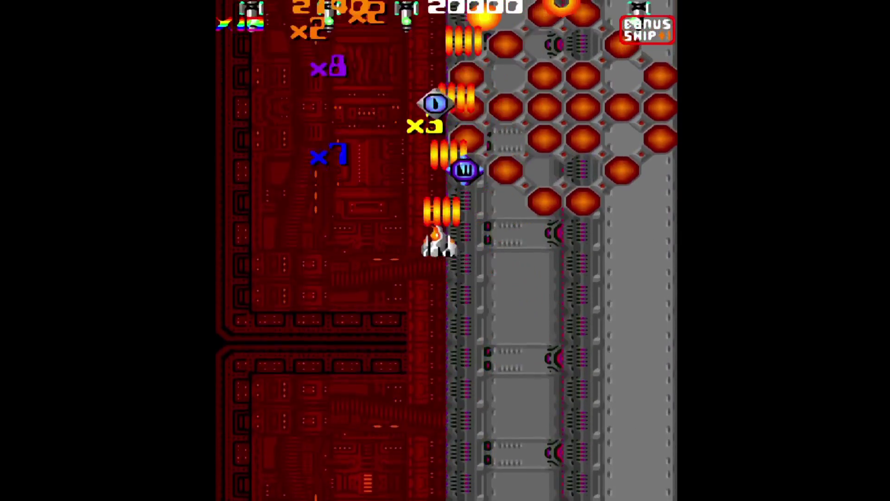
Bring up the AdvanceMAME 3.10 menu over the running Omega Fighter game.
key(Tab)
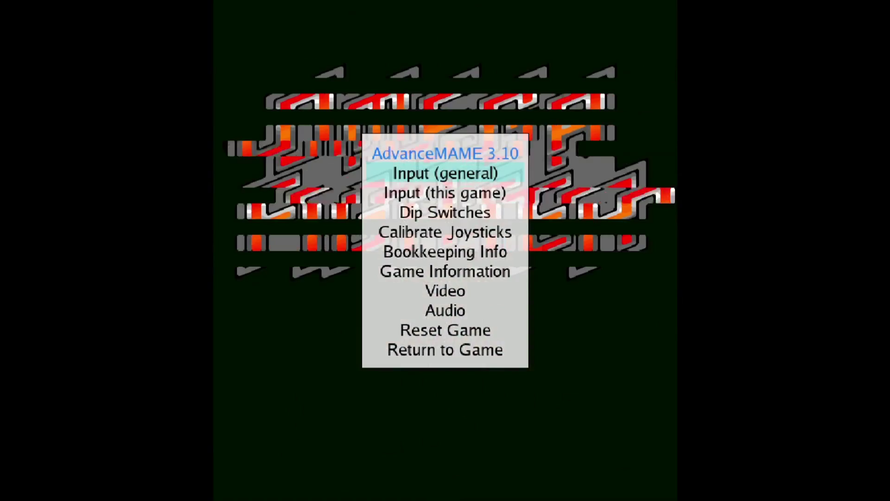
In Player 1 Controls, map P1 Up, Down and Left to joystick stick axes.
key(Return)
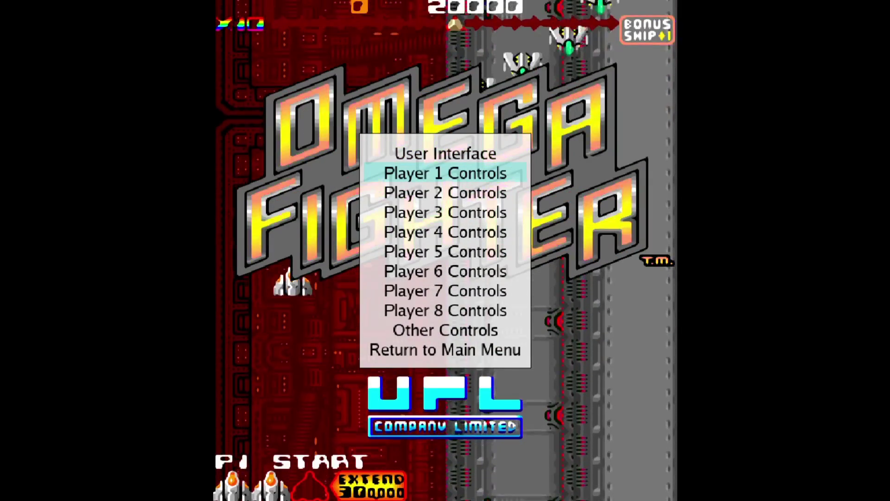
key(Return)
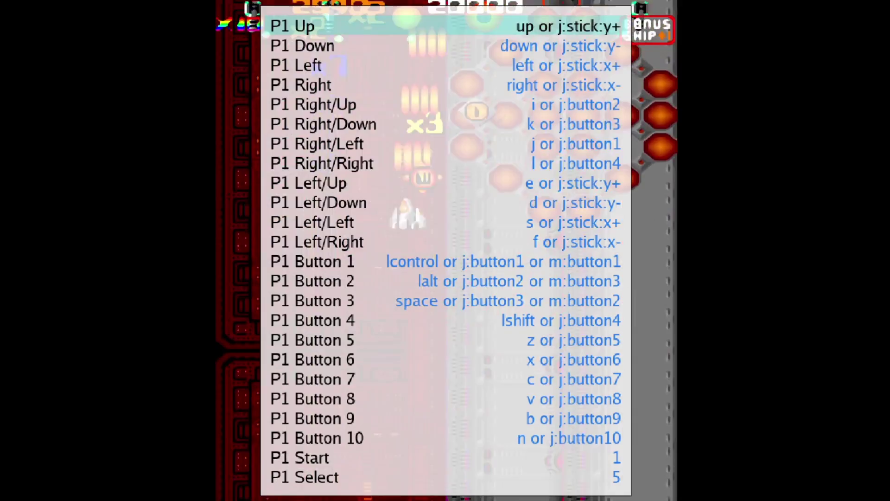
key(Return)
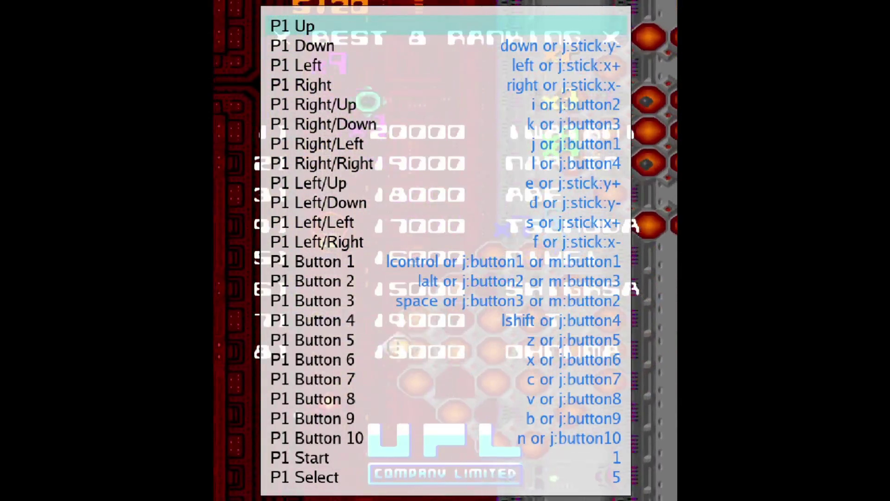
key(Up)
key(Down)
key(Return)
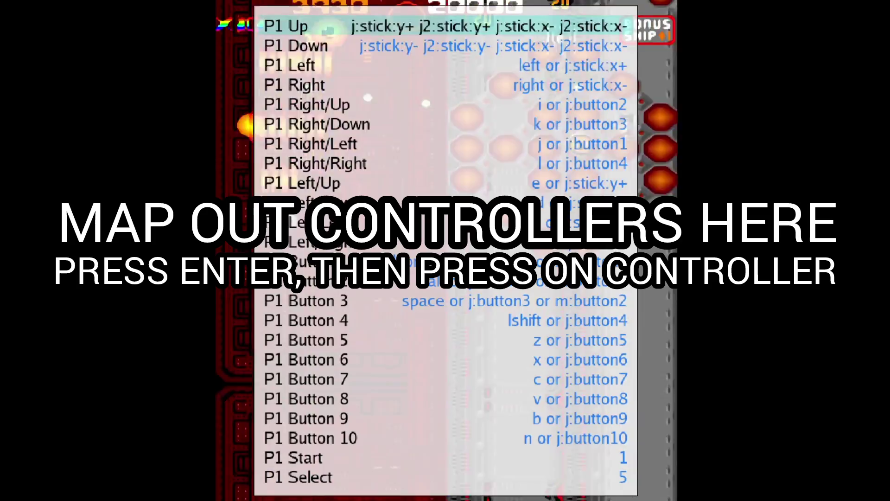
key(Down)
key(Down)
key(Return)
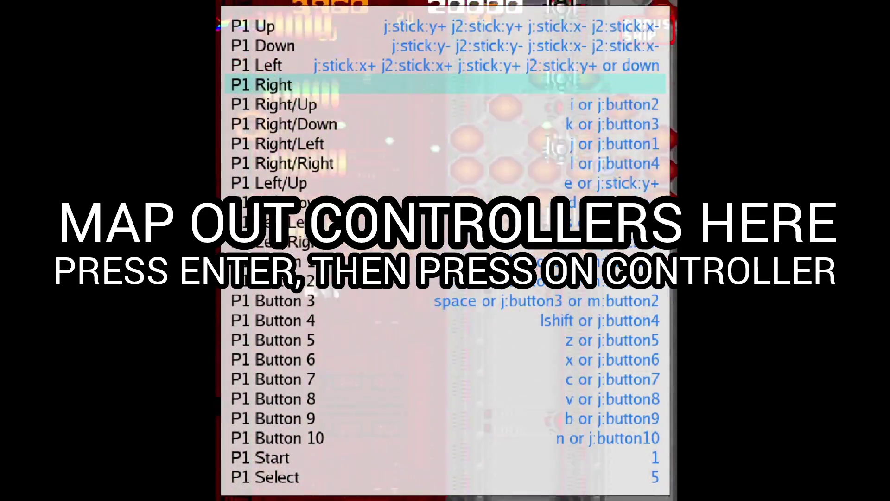
key(Right)
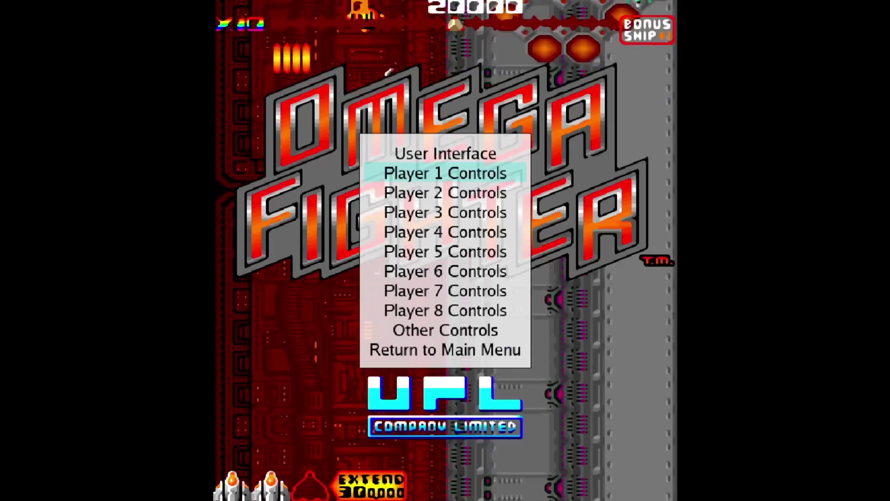
In Other Controls, bind Coin 1 to joystick button 8.
key(Down)
key(Down)
key(Down)
key(Down)
key(Down)
key(Down)
key(Down)
key(Down)
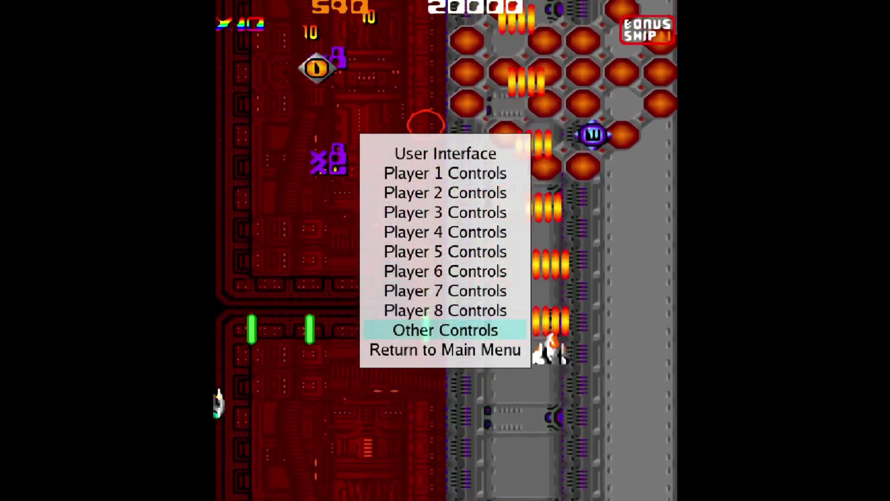
key(Return)
key(Down)
key(Down)
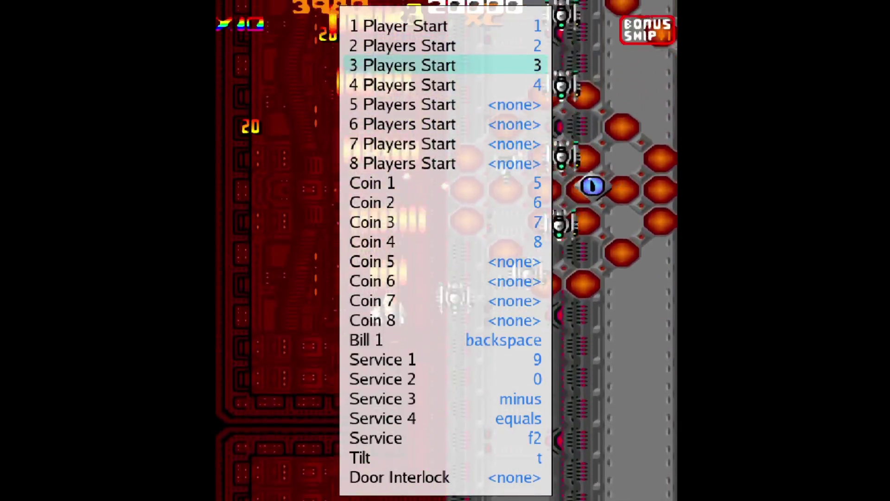
key(Down)
key(Down)
key(Down)
key(Down)
key(Down)
key(Down)
key(Return)
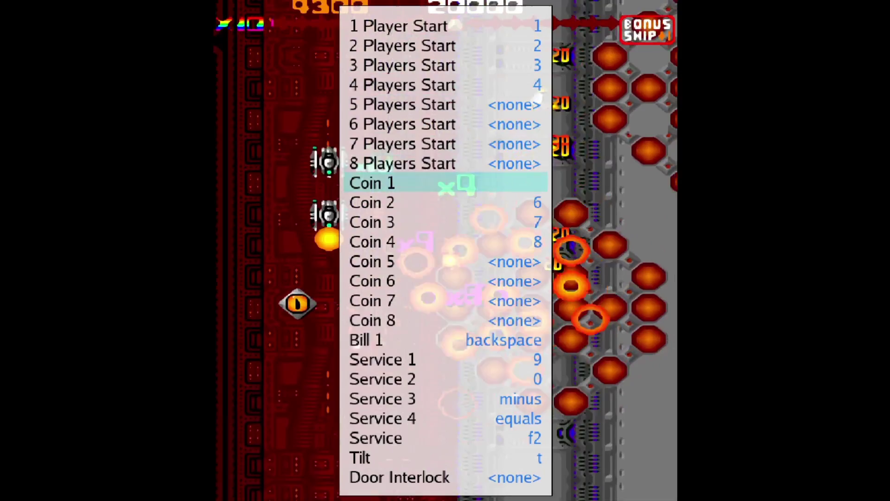
key(Return)
key(Up)
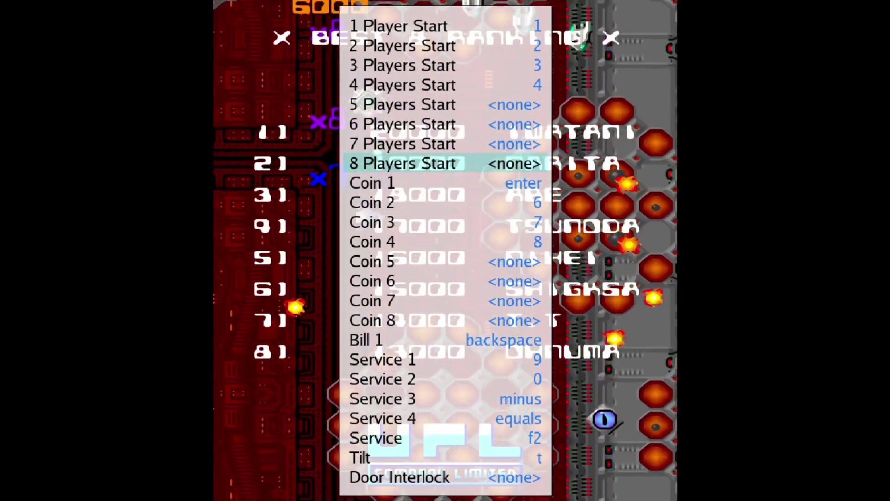
key(Down)
key(Return)
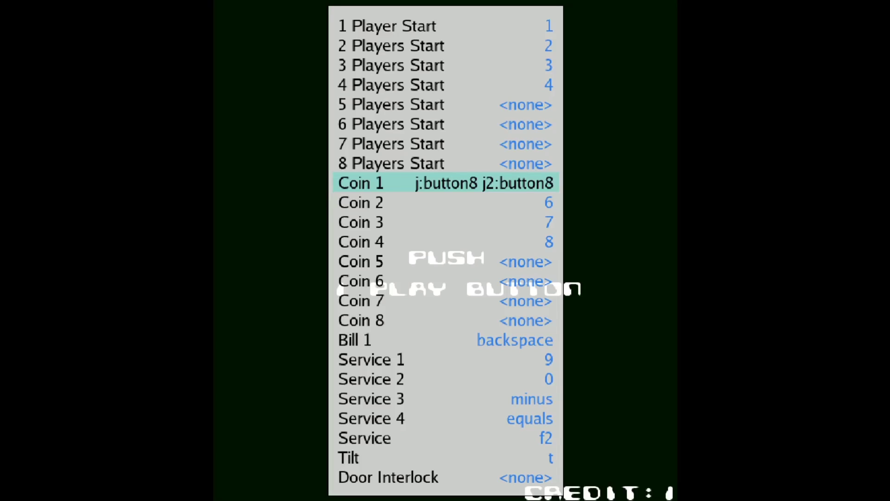
Go back from the controls list to the control groups.
key(Down)
key(Down)
key(Down)
key(Down)
key(Down)
key(Down)
key(Down)
key(Down)
key(Down)
key(Down)
key(Down)
key(Down)
key(Down)
key(Down)
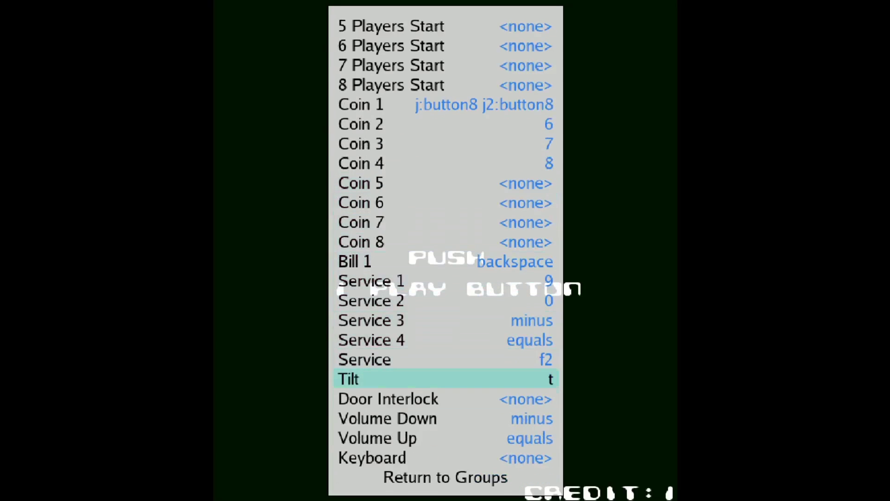
key(Down)
key(Down)
key(Down)
key(Down)
key(Down)
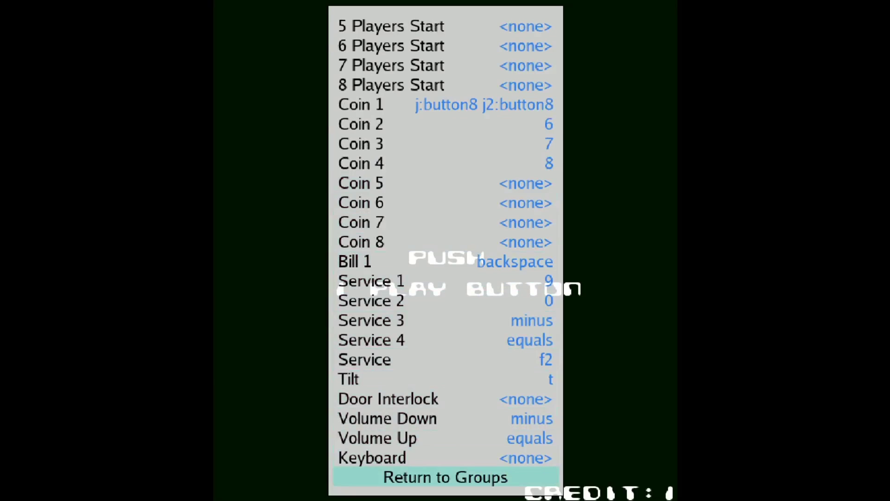
key(Return)
key(Down)
Set Omega Fighter's Difficulty dip switch to Easy.
key(Return)
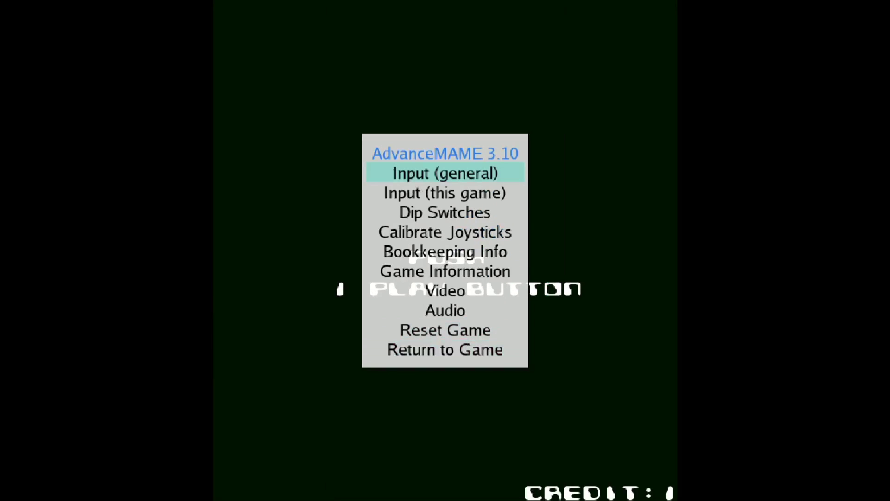
key(Down)
key(Down)
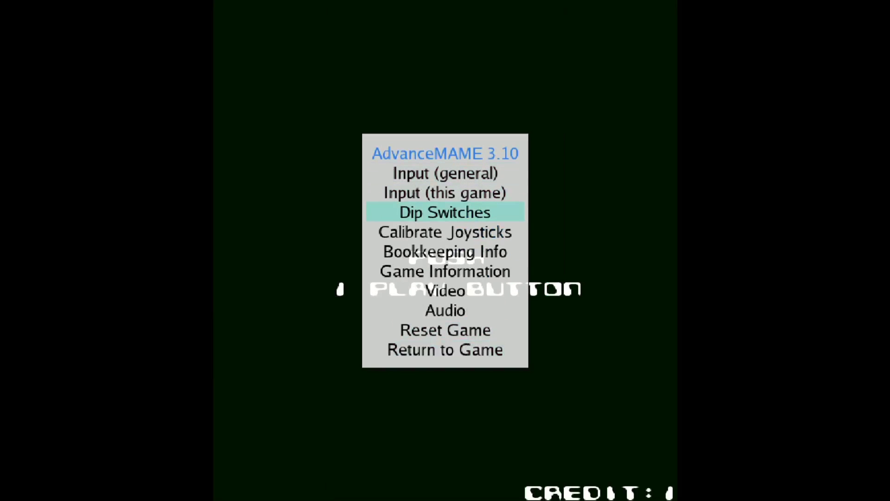
key(Return)
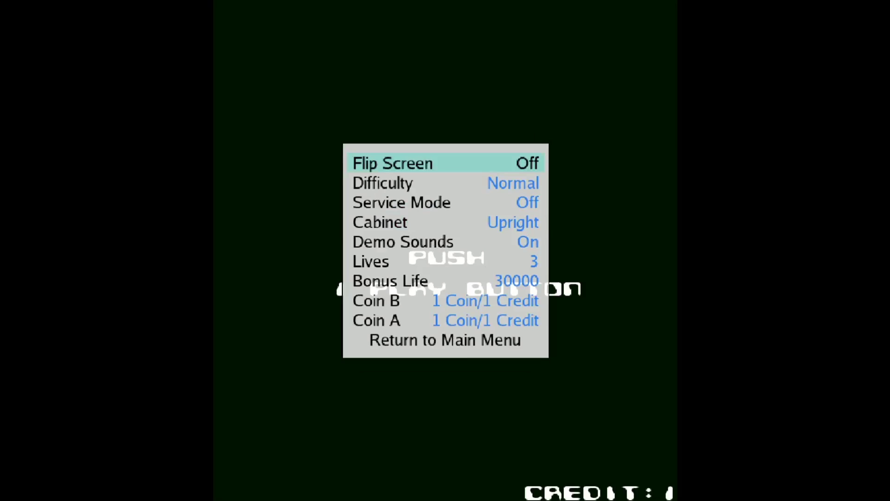
key(Down)
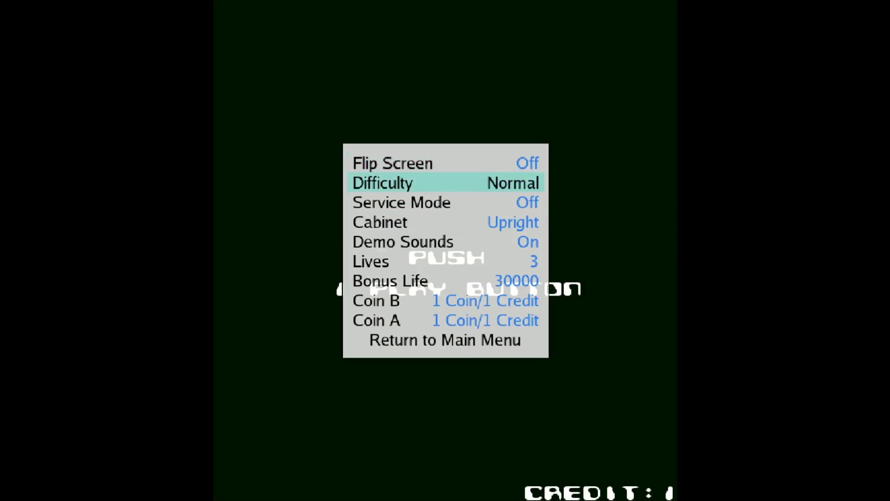
key(Right)
key(Left)
key(Left)
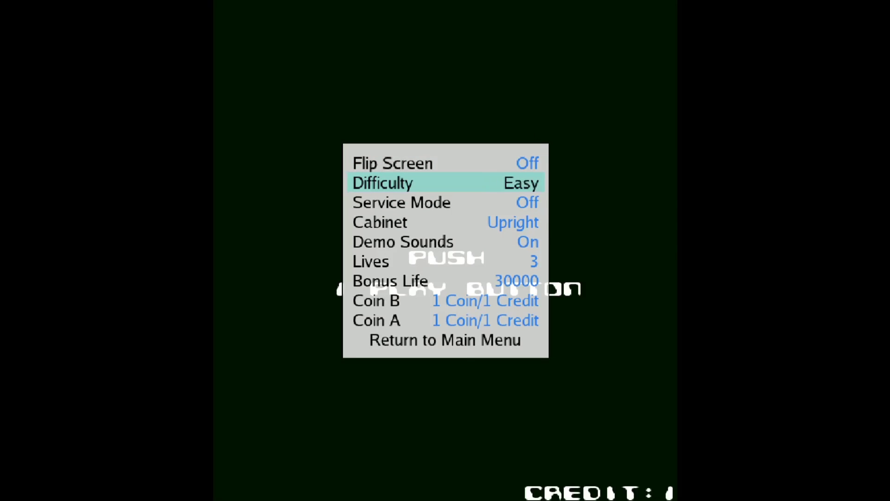
key(Right)
key(Escape)
Show the Video Mode resolution choices from the video settings.
key(Down)
key(Down)
key(Down)
key(Down)
key(Return)
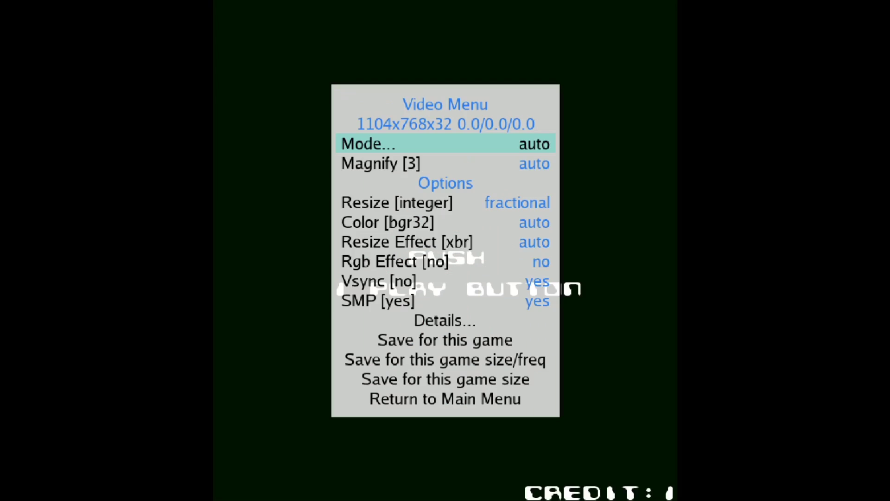
key(Return)
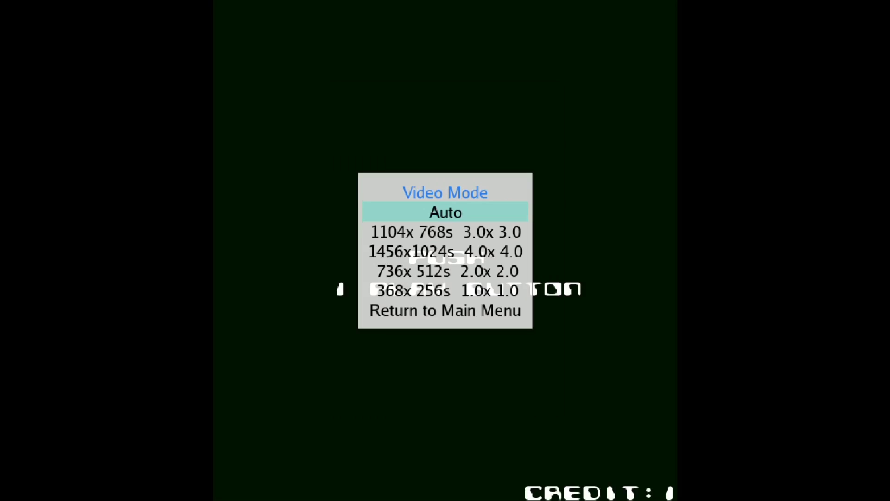